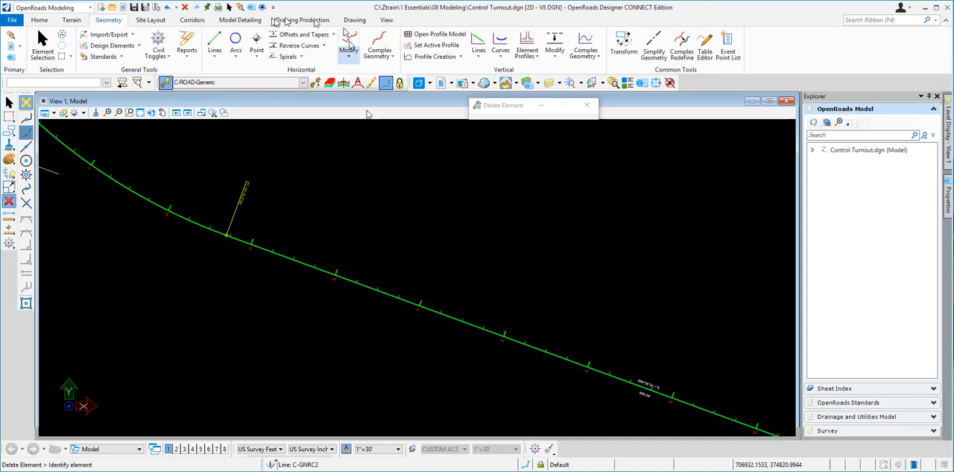
- Check the PropAlignments.dgn reference by hiding its display and showing it again
{"action": "scroll", "coordinate": [422, 211], "scroll_direction": "down", "scroll_amount": 1}
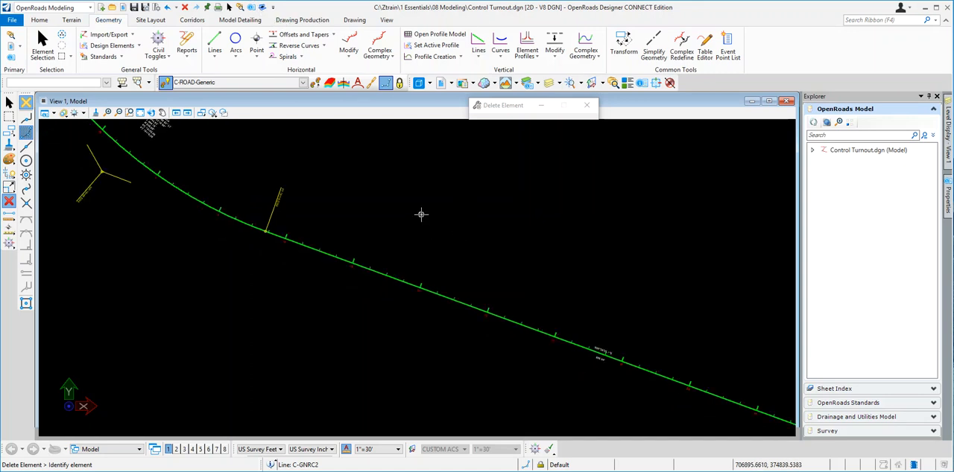
{"action": "left_click", "coordinate": [124, 8]}
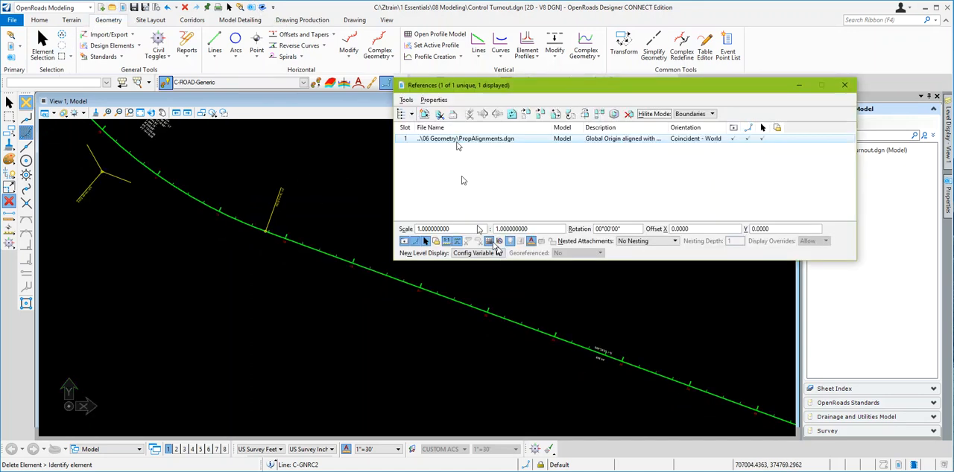
{"action": "left_click", "coordinate": [733, 139]}
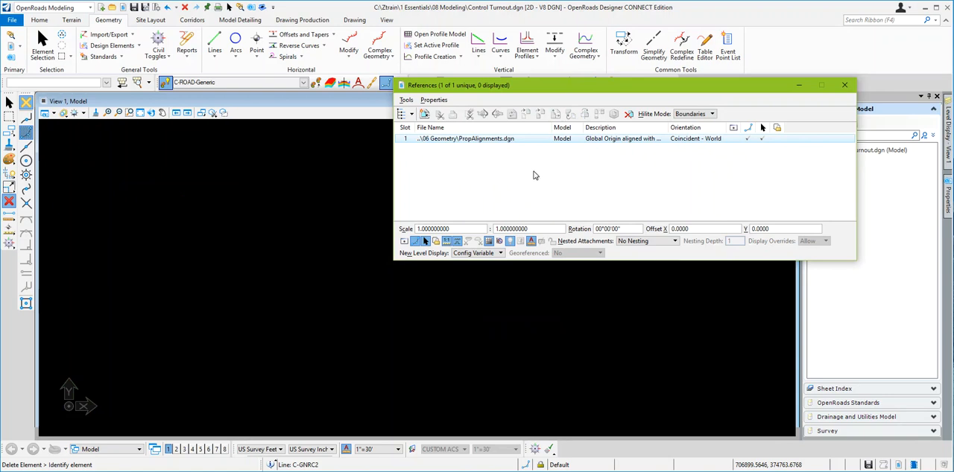
{"action": "left_click", "coordinate": [734, 139]}
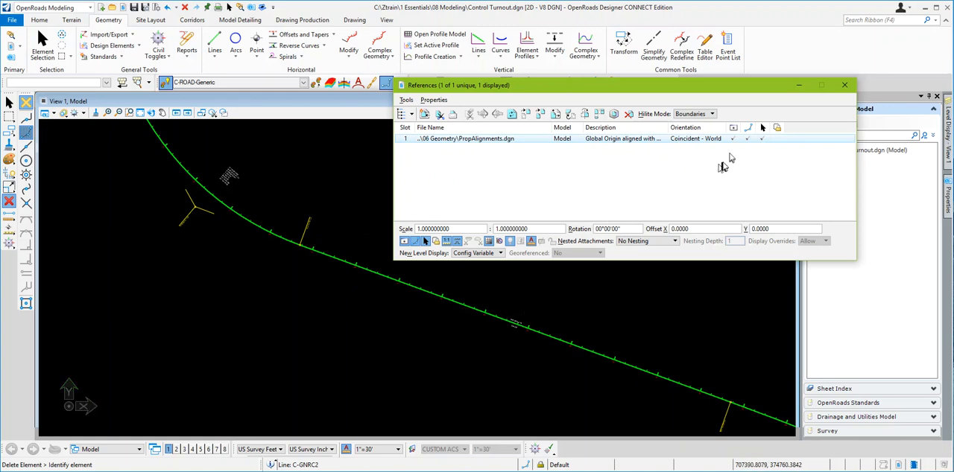
{"action": "left_click", "coordinate": [844, 85]}
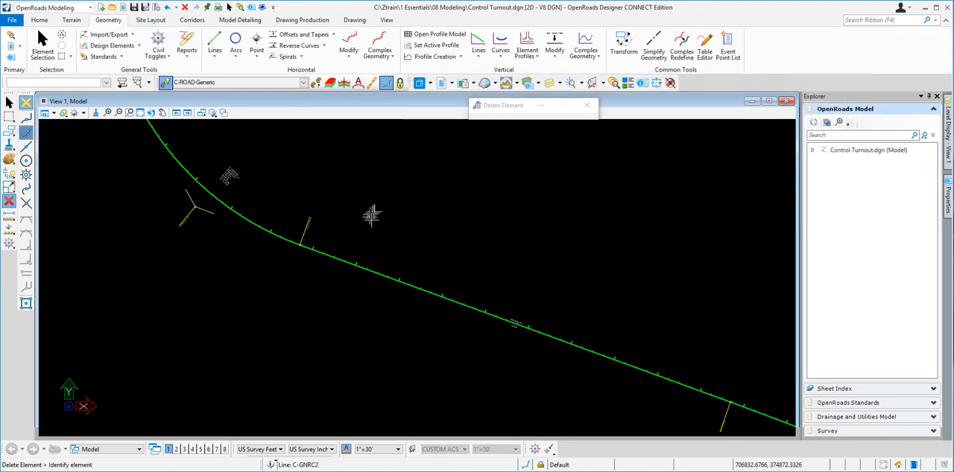
- Enlarge the alignment's annotations by trying an annotation scale of 1"=60' and settling on 1"=100'
{"action": "scroll", "coordinate": [413, 242], "scroll_direction": "down", "scroll_amount": 4}
{"action": "scroll", "coordinate": [432, 275], "scroll_direction": "up", "scroll_amount": 4}
{"action": "scroll", "coordinate": [413, 257], "scroll_direction": "up", "scroll_amount": 3}
{"action": "scroll", "coordinate": [411, 256], "scroll_direction": "down", "scroll_amount": 1}
{"action": "scroll", "coordinate": [428, 262], "scroll_direction": "up", "scroll_amount": 1}
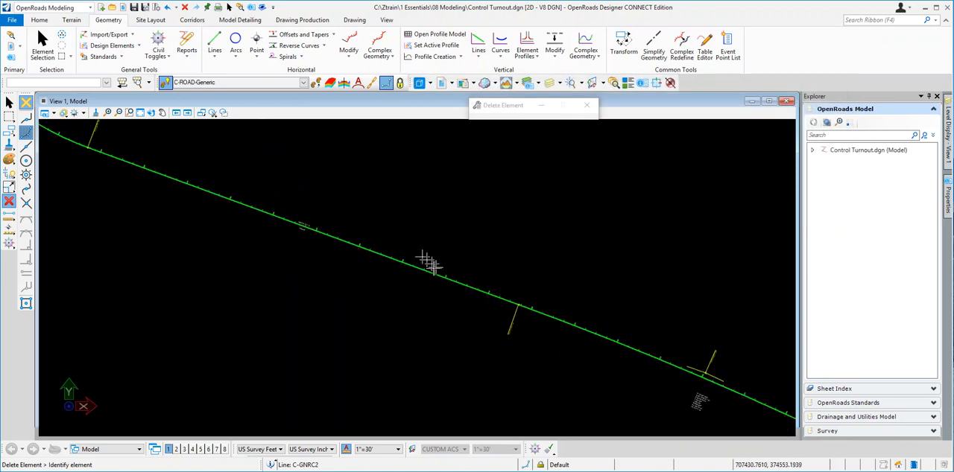
{"action": "scroll", "coordinate": [520, 313], "scroll_direction": "down", "scroll_amount": 3}
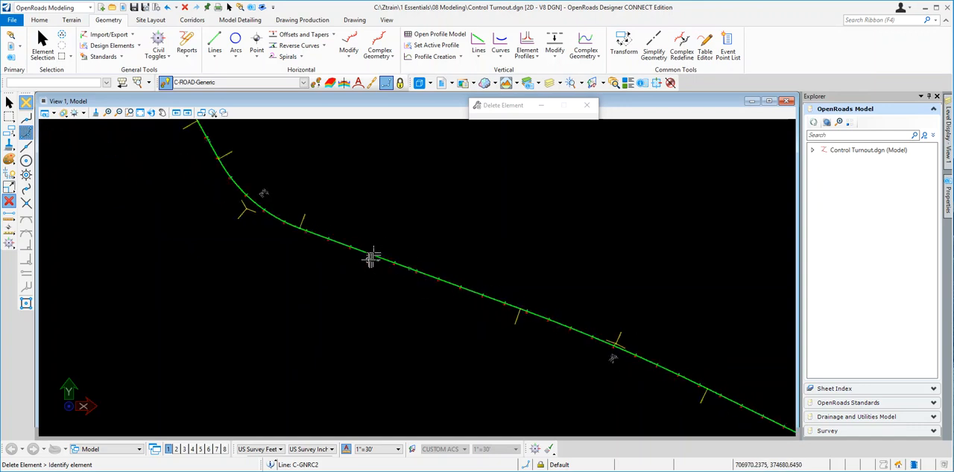
{"action": "scroll", "coordinate": [371, 256], "scroll_direction": "up", "scroll_amount": 2}
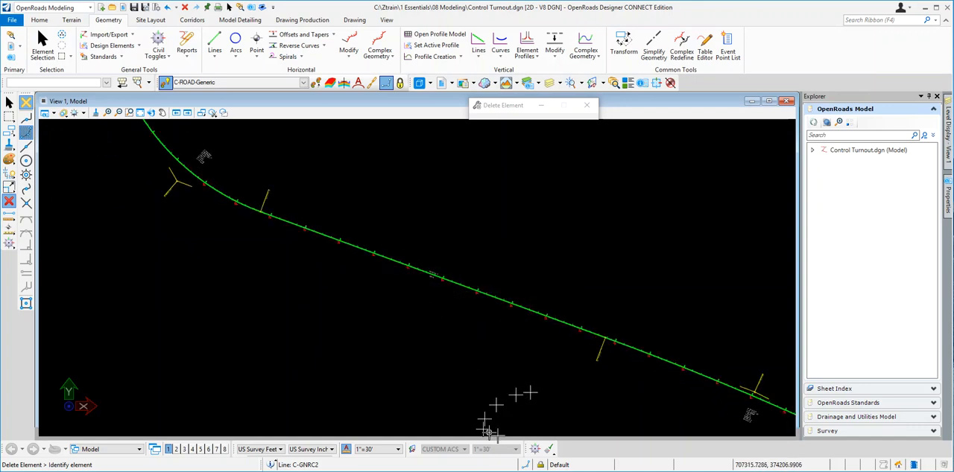
{"action": "left_click", "coordinate": [398, 450]}
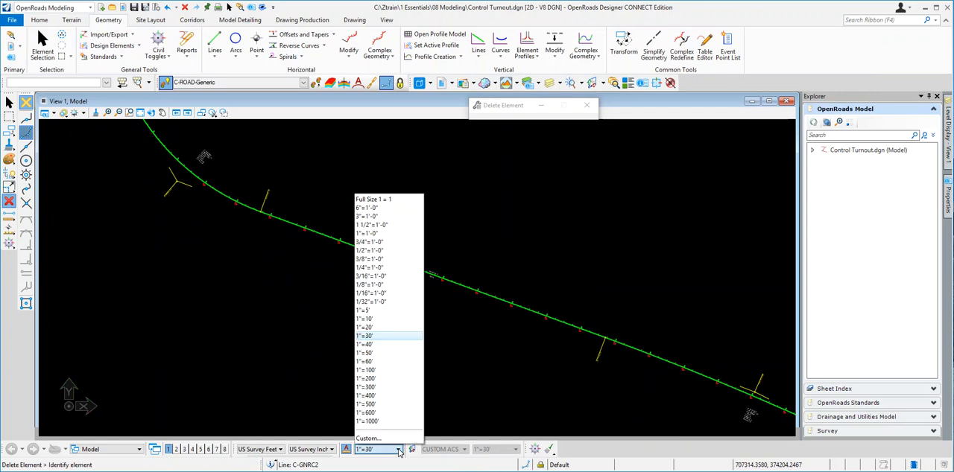
{"action": "left_click", "coordinate": [366, 361]}
{"action": "left_click", "coordinate": [398, 449]}
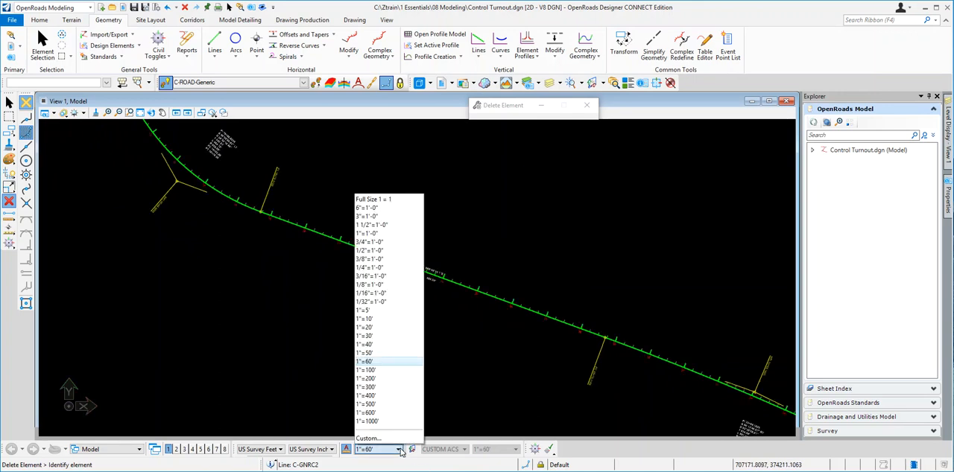
{"action": "left_click", "coordinate": [377, 370]}
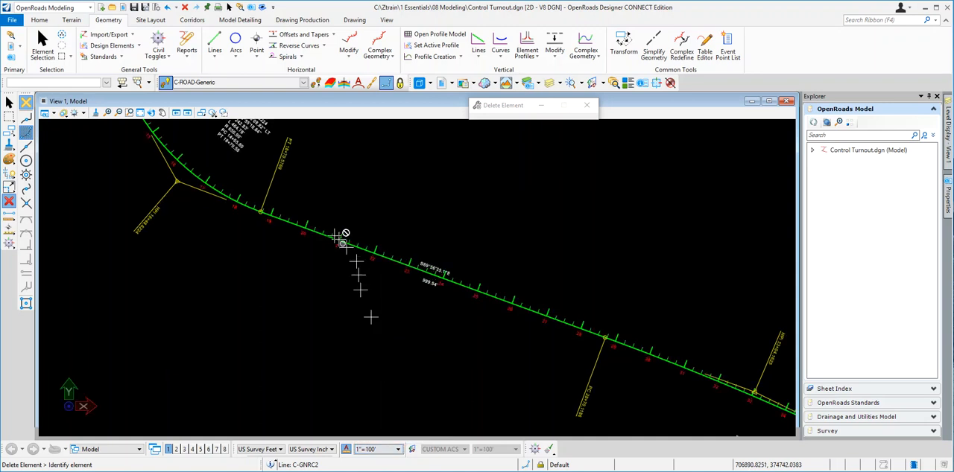
- Make C-ROAD-Generic, from the Linear Roadway features, the active feature definition
{"action": "scroll", "coordinate": [344, 226], "scroll_direction": "up", "scroll_amount": 4}
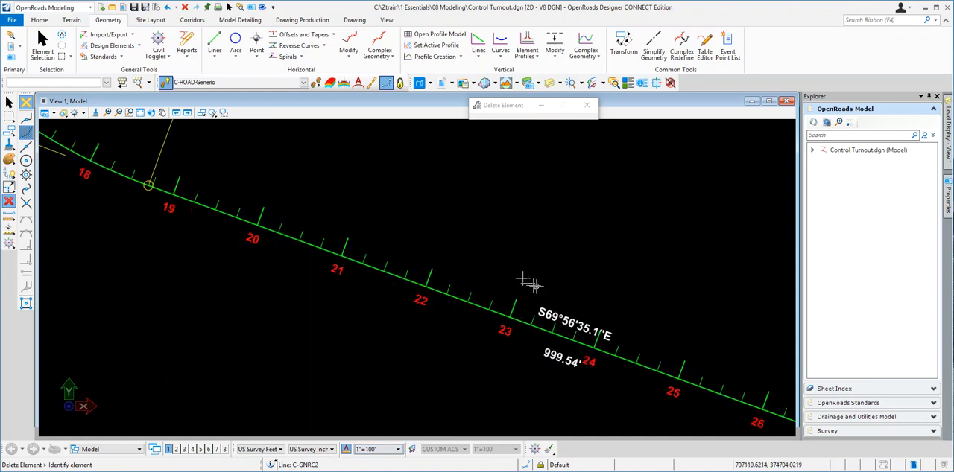
{"action": "scroll", "coordinate": [505, 349], "scroll_direction": "down", "scroll_amount": 1}
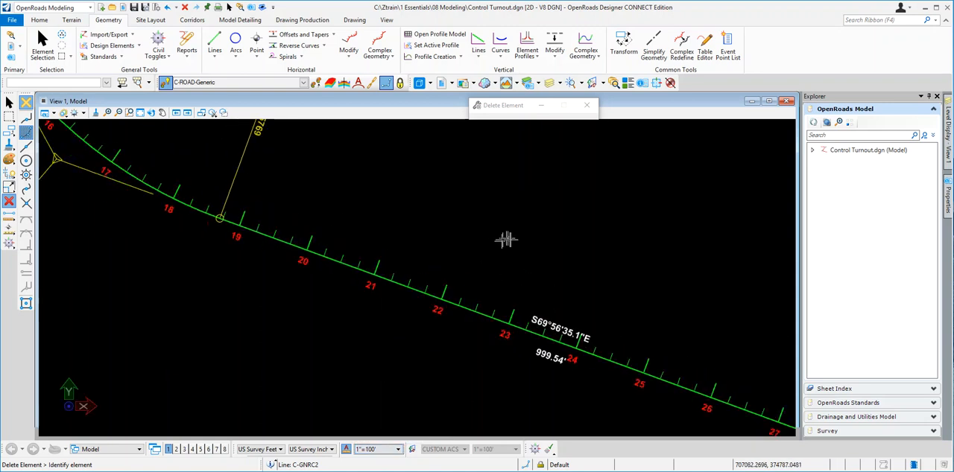
{"action": "scroll", "coordinate": [540, 238], "scroll_direction": "up", "scroll_amount": 1}
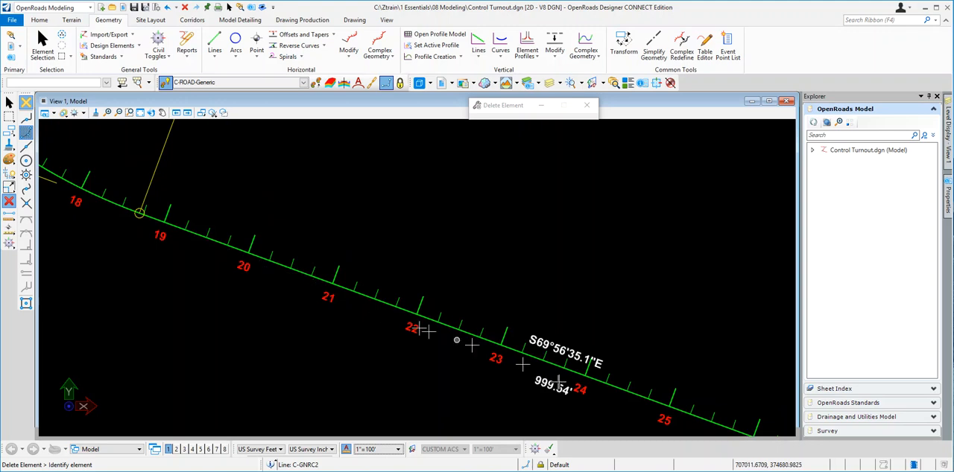
{"action": "scroll", "coordinate": [309, 247], "scroll_direction": "down", "scroll_amount": 1}
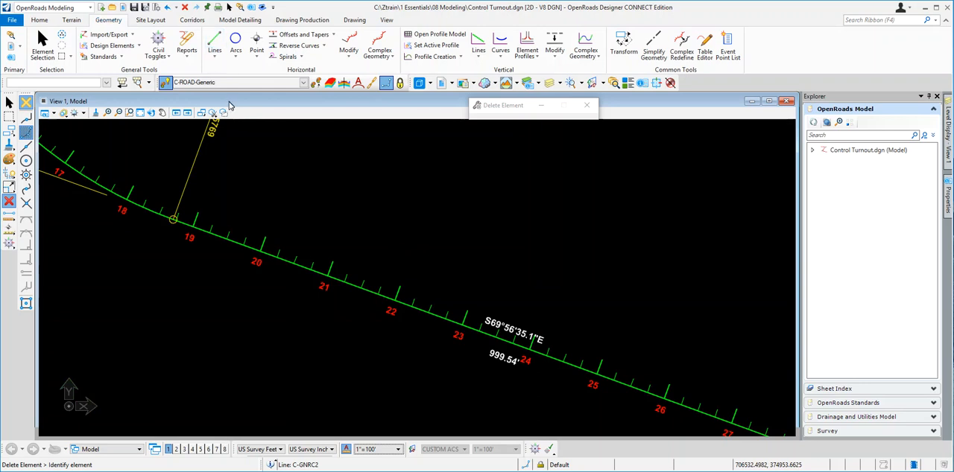
{"action": "left_click", "coordinate": [303, 83]}
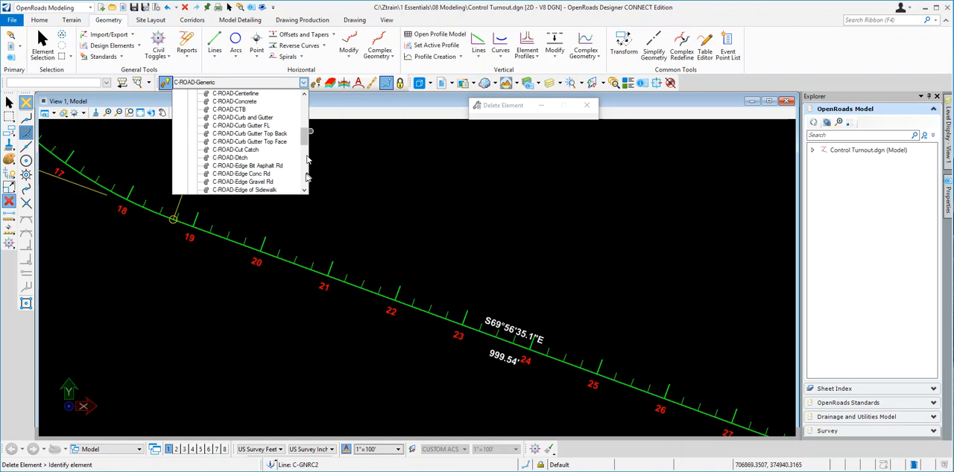
{"action": "left_click_drag", "start_coordinate": [306, 135], "coordinate": [305, 147]}
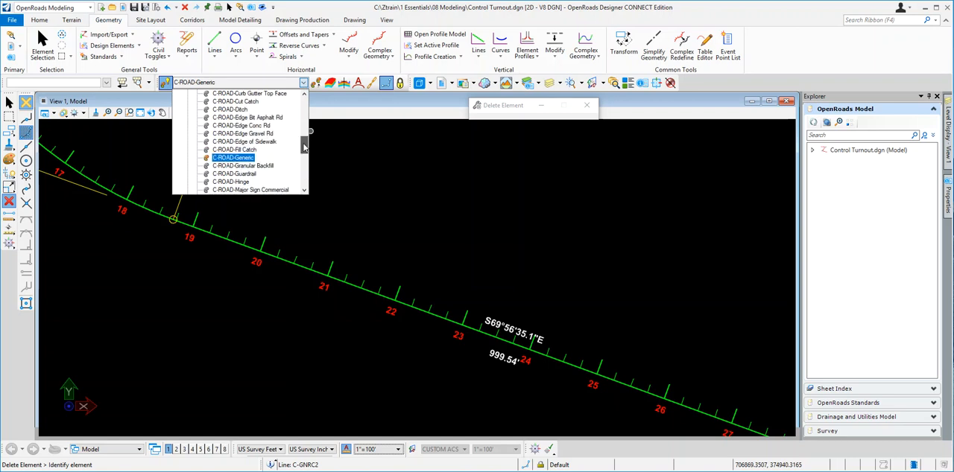
{"action": "left_click", "coordinate": [232, 159]}
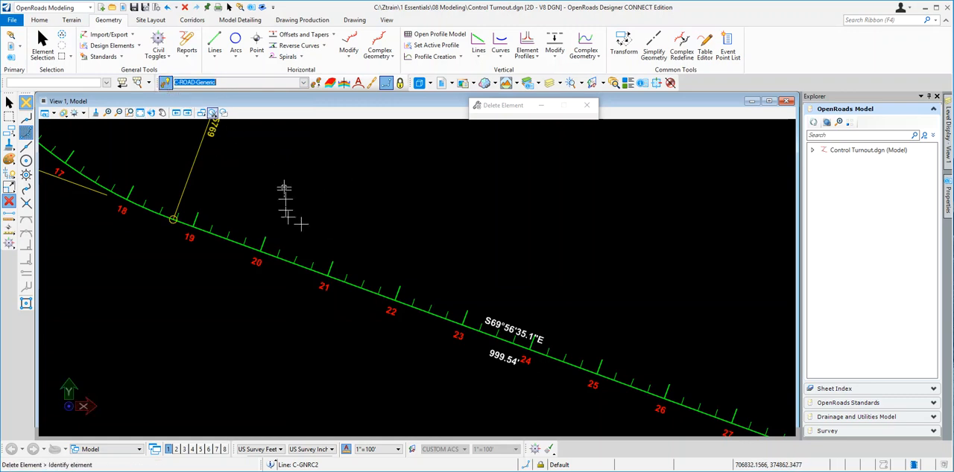
- Start a line between points and activate Civil AccuDraw Station-Offset input, with the green alignment as the reference element
{"action": "left_click", "coordinate": [215, 42]}
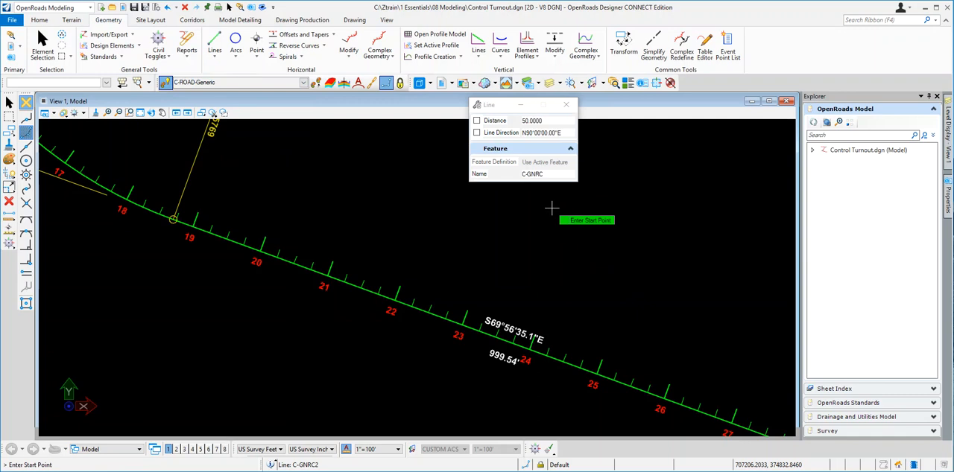
{"action": "left_click_drag", "start_coordinate": [498, 108], "coordinate": [523, 144]}
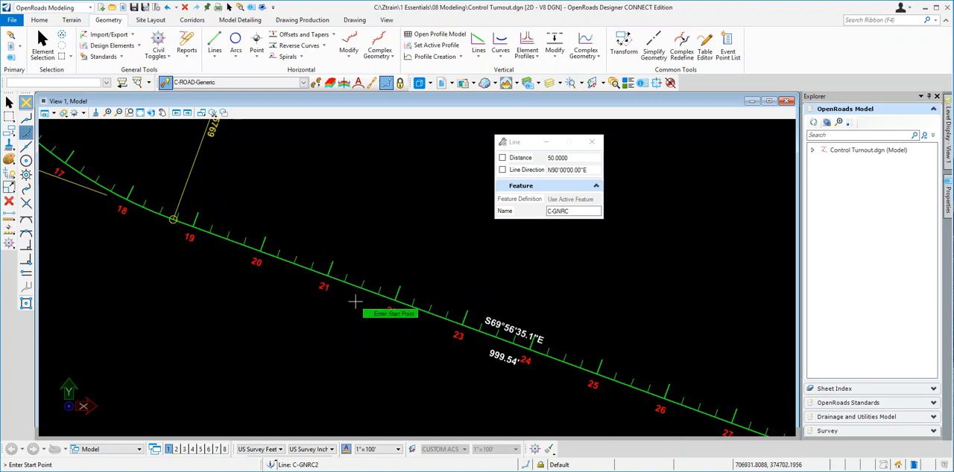
{"action": "left_click", "coordinate": [536, 452]}
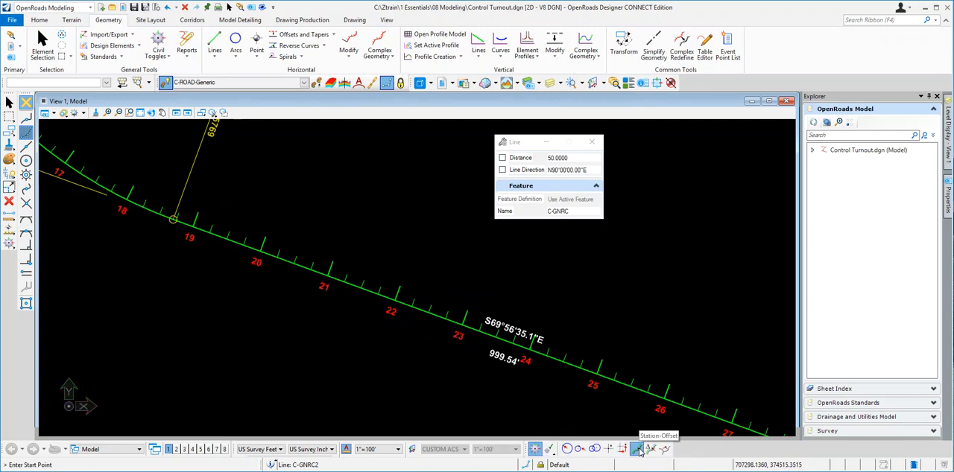
{"action": "left_click", "coordinate": [638, 451]}
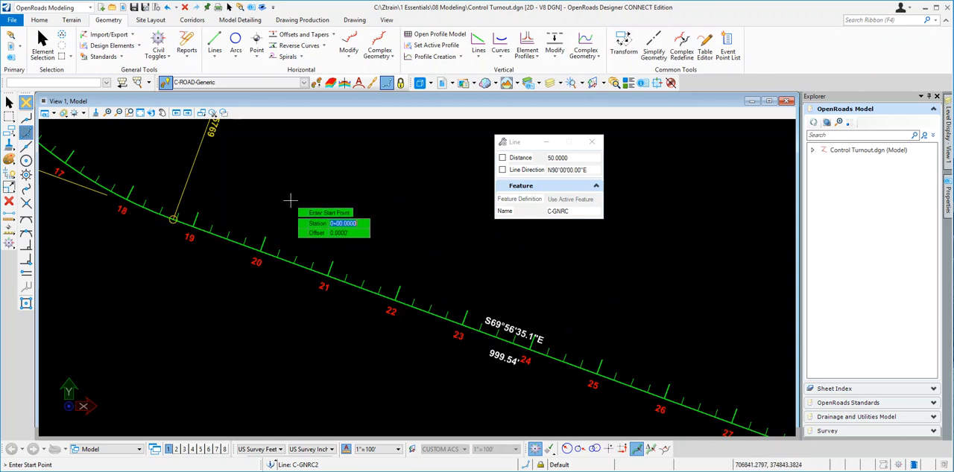
{"action": "key", "text": "o"}
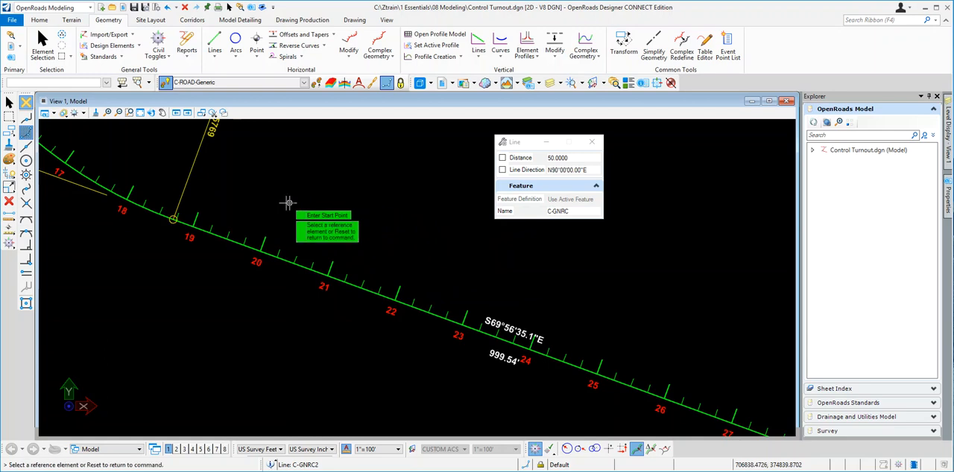
{"action": "left_click", "coordinate": [234, 241]}
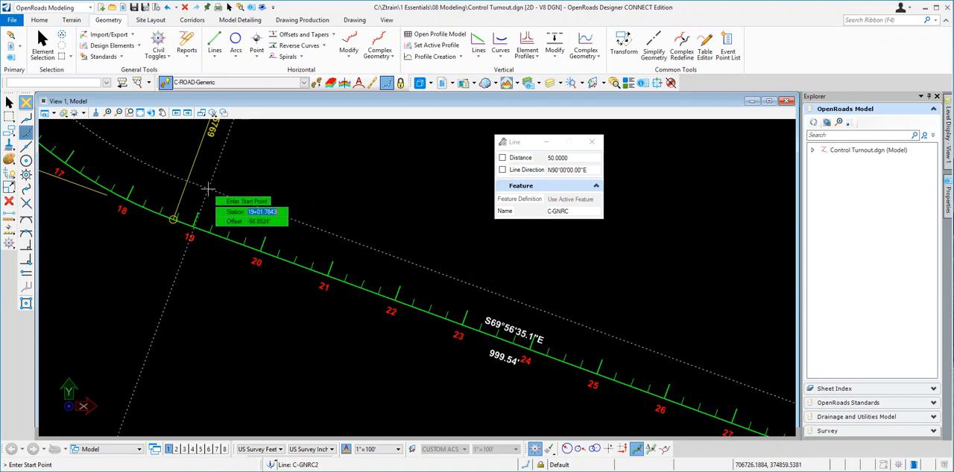
- Draw the line from station 19+00 to station 19+50, with both ends at offset -30
{"action": "type", "text": "1900"}
{"action": "key", "text": "Tab"}
{"action": "key", "text": "Tab"}
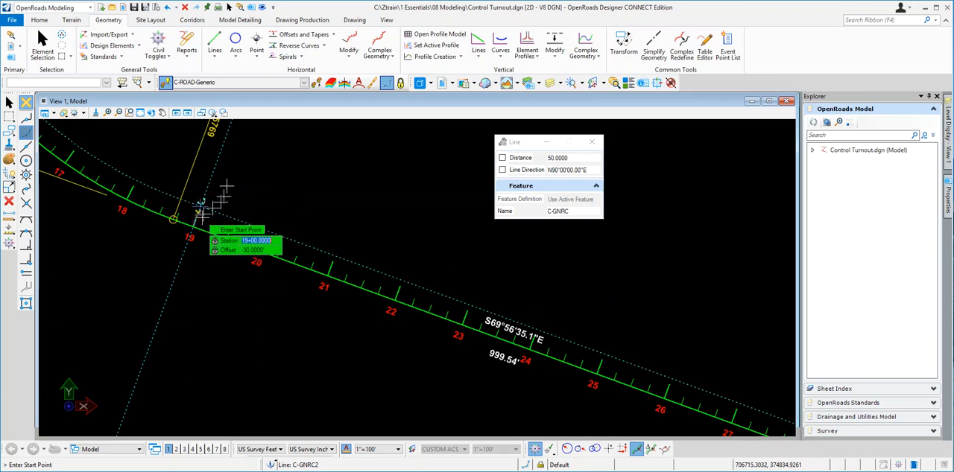
{"action": "left_click", "coordinate": [200, 207]}
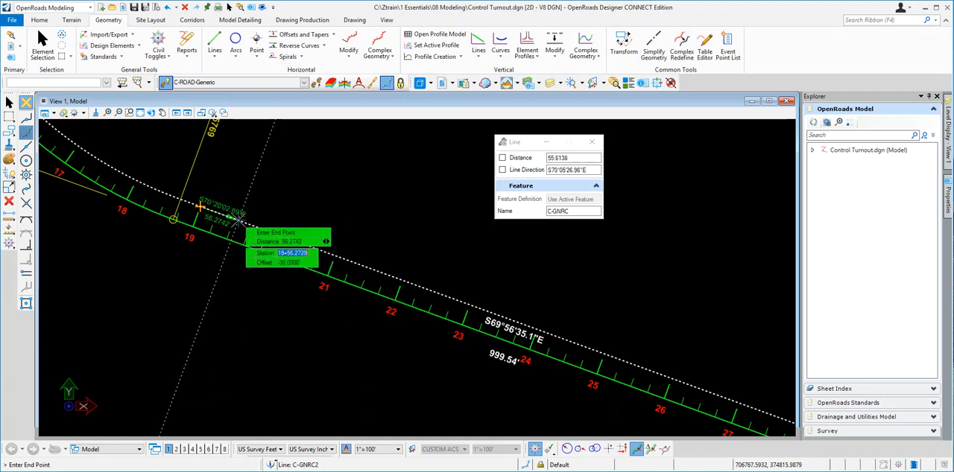
{"action": "type", "text": "1"}
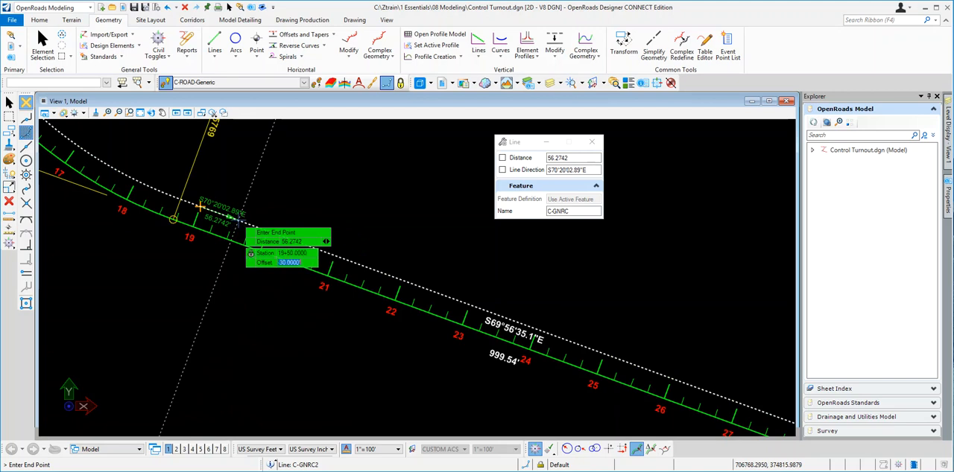
{"action": "type", "text": "-30"}
{"action": "key", "text": "Tab"}
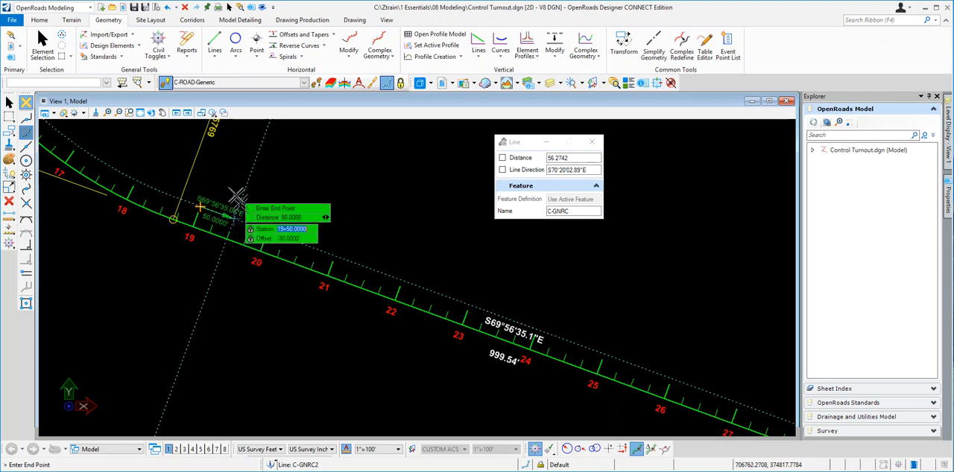
{"action": "left_click", "coordinate": [239, 216]}
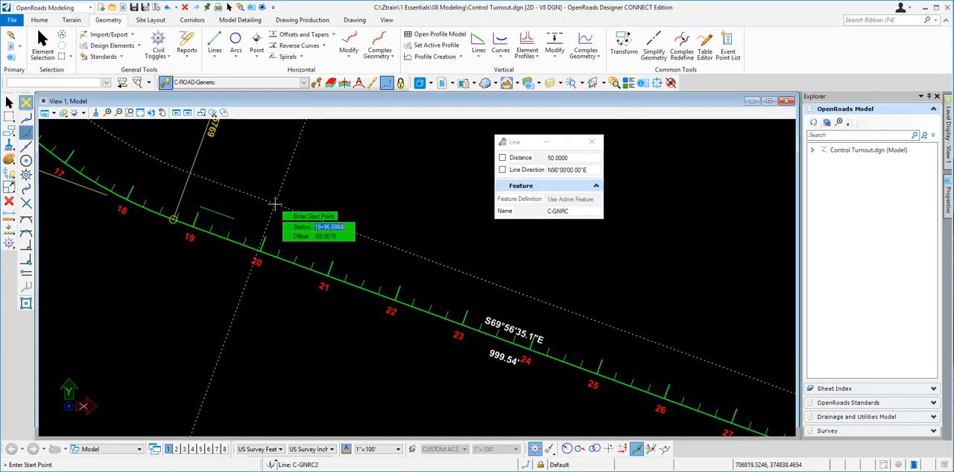
- Draw a second line from station 20+00 to station 22+00, with both ends at offset -45
{"action": "type", "text": "2000"}
{"action": "key", "text": "Tab"}
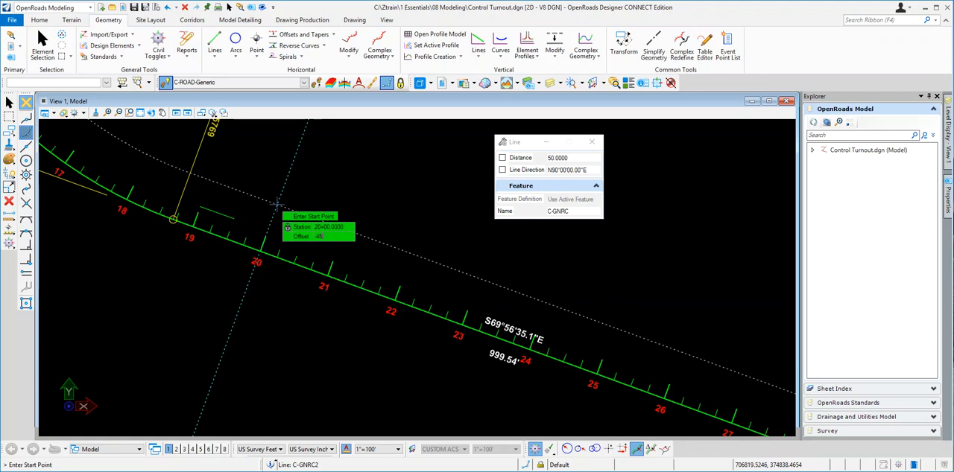
{"action": "key", "text": "Tab"}
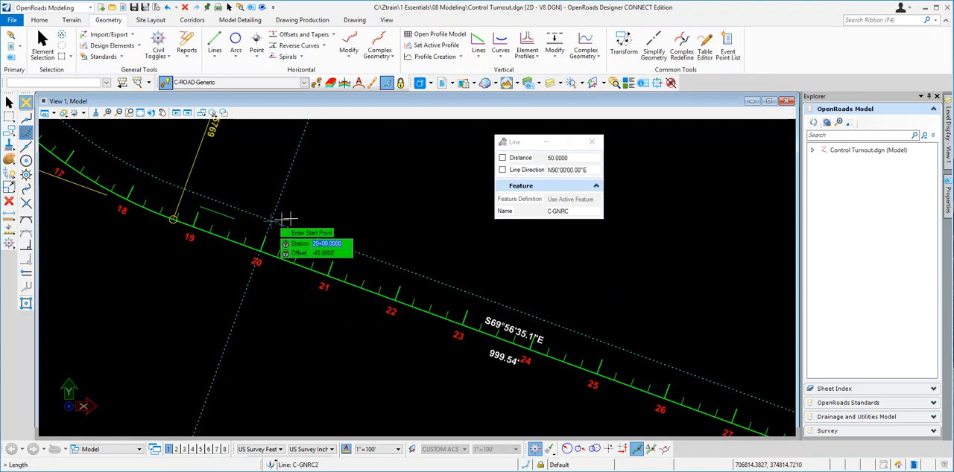
{"action": "left_click", "coordinate": [272, 221]}
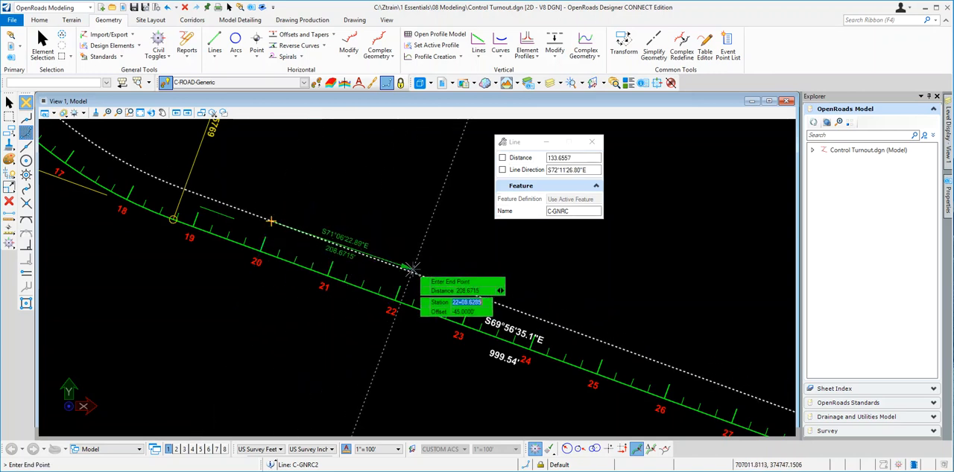
{"action": "type", "text": "2"}
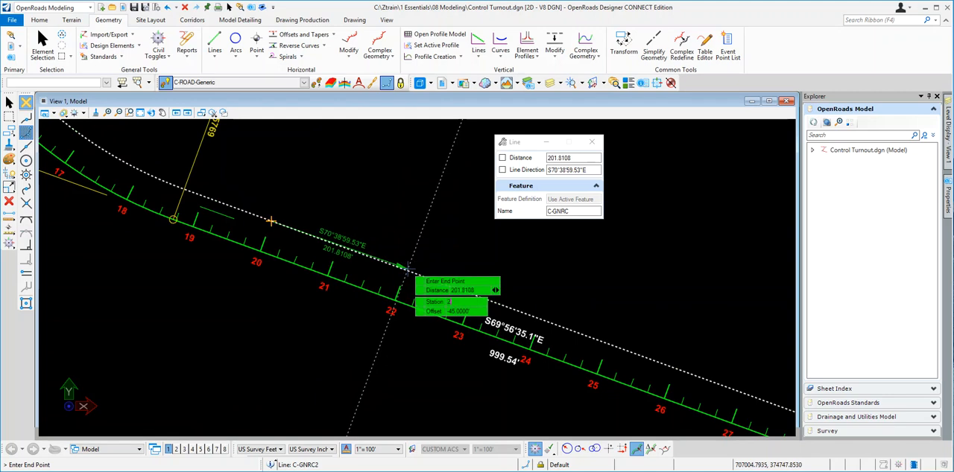
{"action": "type", "text": "2+00"}
{"action": "key", "text": "Tab"}
{"action": "key", "text": "Tab"}
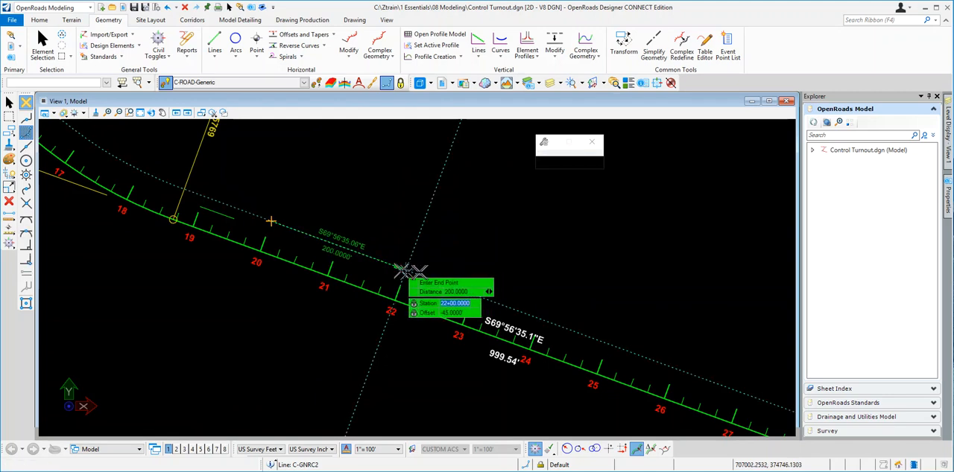
{"action": "left_click", "coordinate": [412, 270]}
{"action": "scroll", "coordinate": [273, 281], "scroll_direction": "up", "scroll_amount": 3}
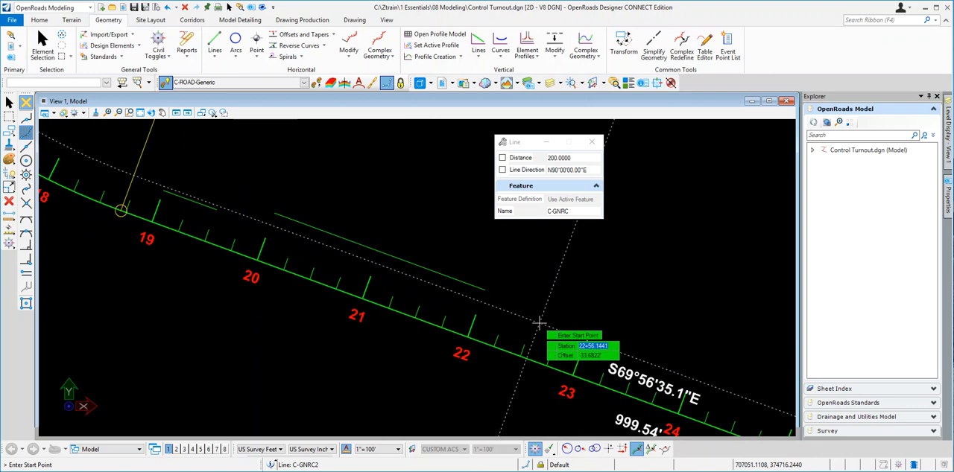
- Draw a third line from station 22+50 to station 23+00, with both ends at offset -30
{"action": "type", "text": "2250"}
{"action": "key", "text": "Tab"}
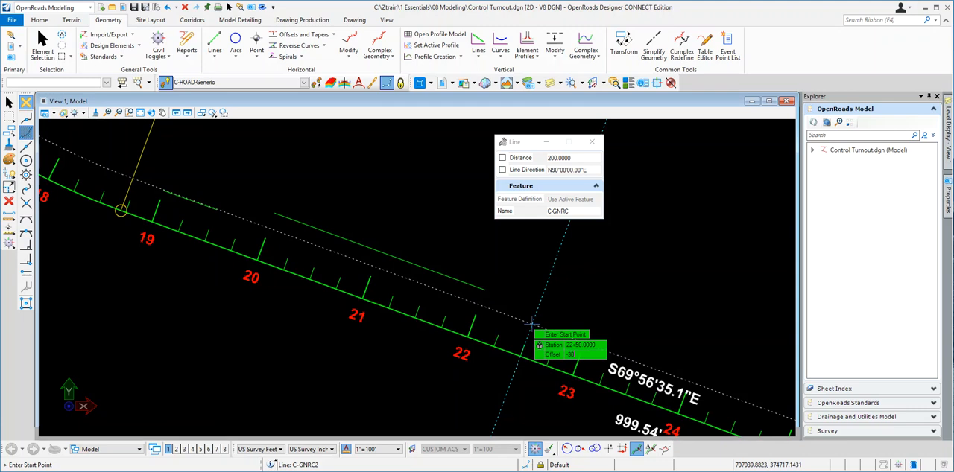
{"action": "type", "text": "-30"}
{"action": "key", "text": "Tab"}
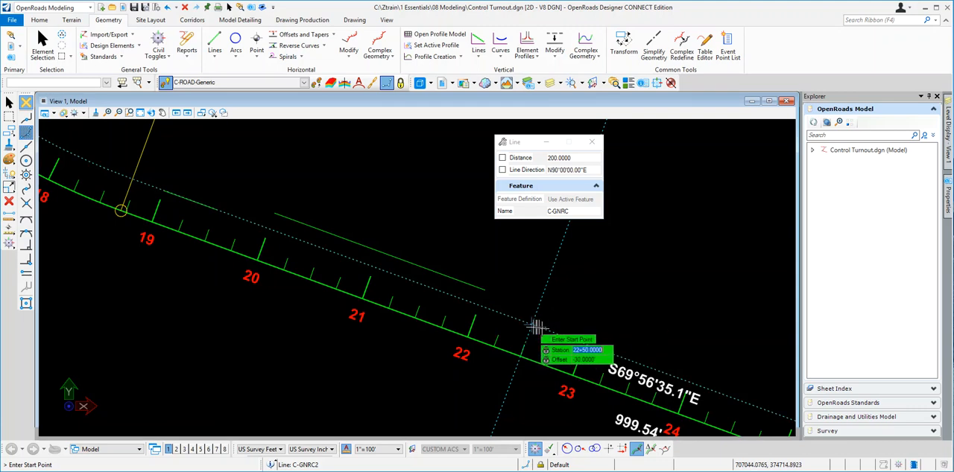
{"action": "left_click", "coordinate": [533, 326]}
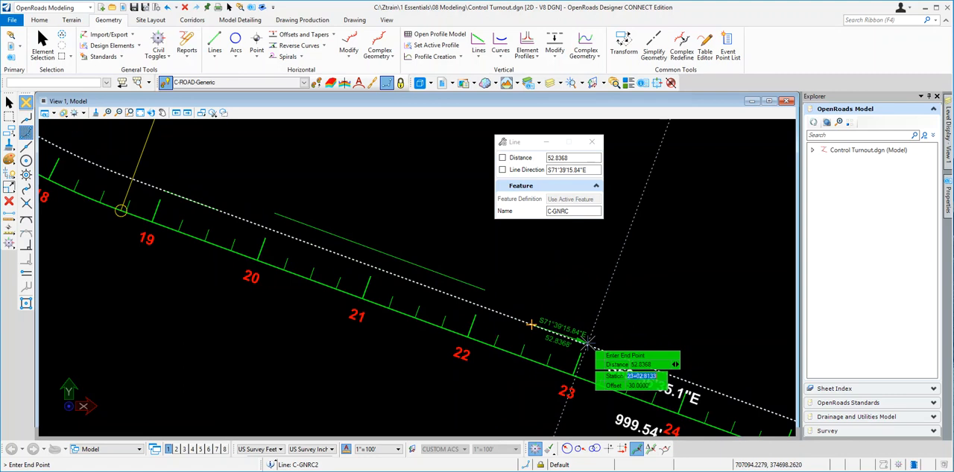
{"action": "type", "text": "2300"}
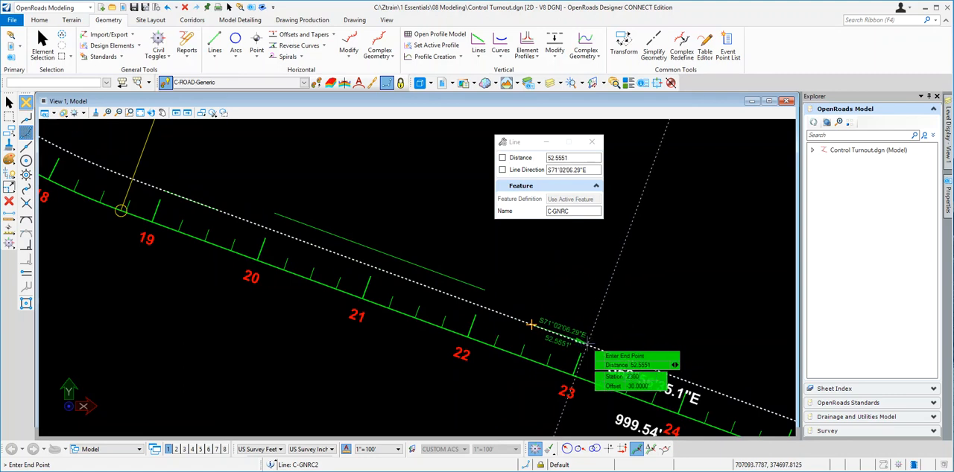
{"action": "key", "text": "Tab"}
{"action": "key", "text": "Tab"}
{"action": "left_click", "coordinate": [586, 340]}
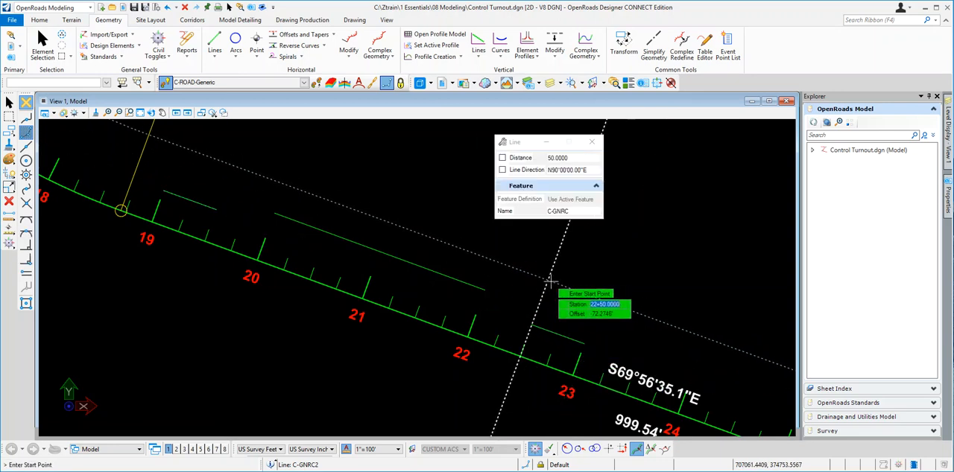
{"action": "right_click", "coordinate": [547, 280]}
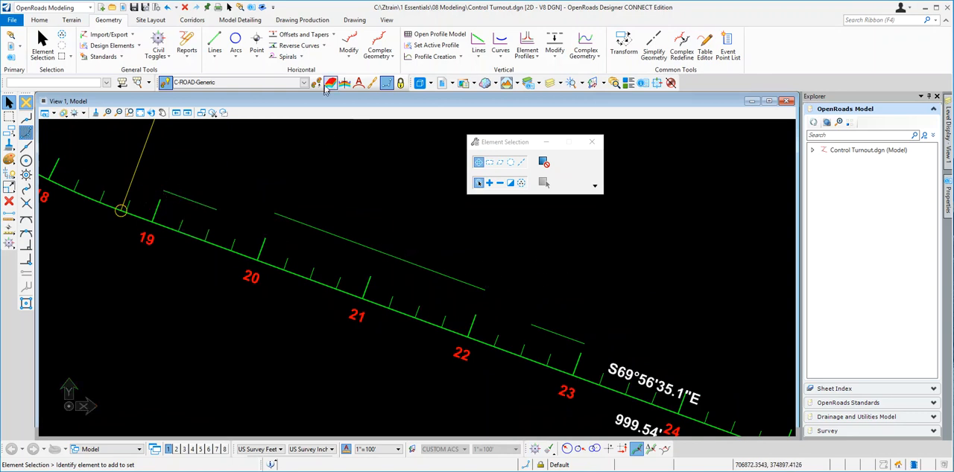
- Connect the end of the first line to the start of the second with a Reverse Transition, using zero offsets, length 50 and Trim/Extend None
{"action": "left_click", "coordinate": [324, 46]}
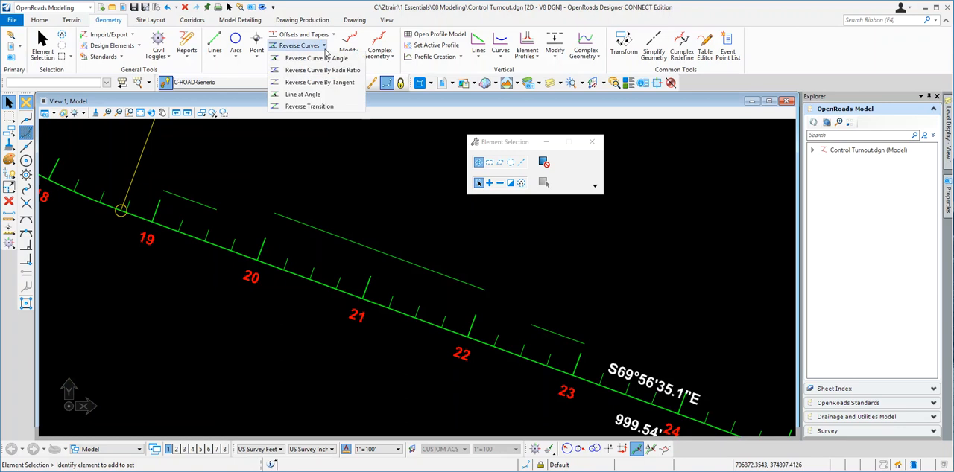
{"action": "left_click", "coordinate": [309, 106]}
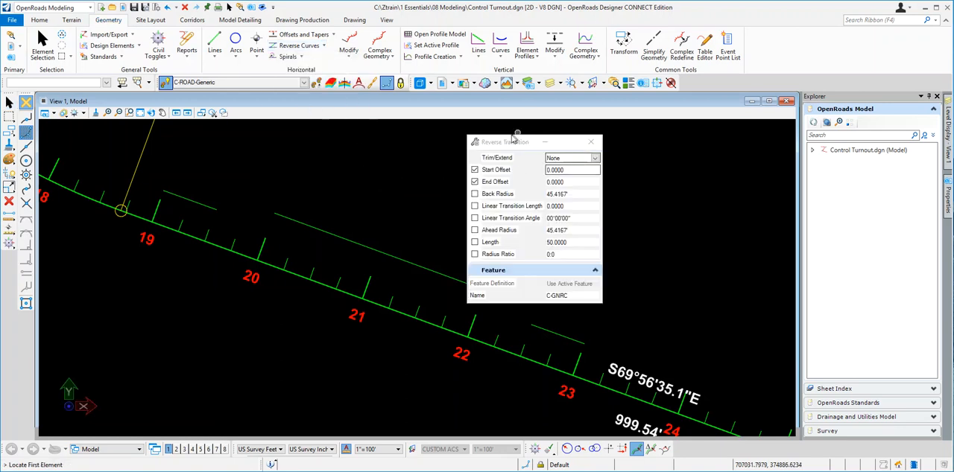
{"action": "left_click_drag", "start_coordinate": [506, 145], "coordinate": [572, 142]}
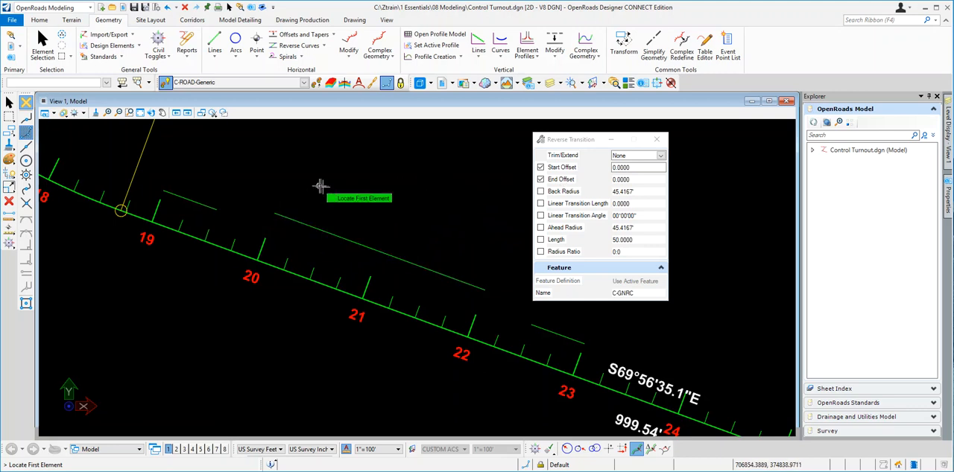
{"action": "left_click", "coordinate": [213, 204]}
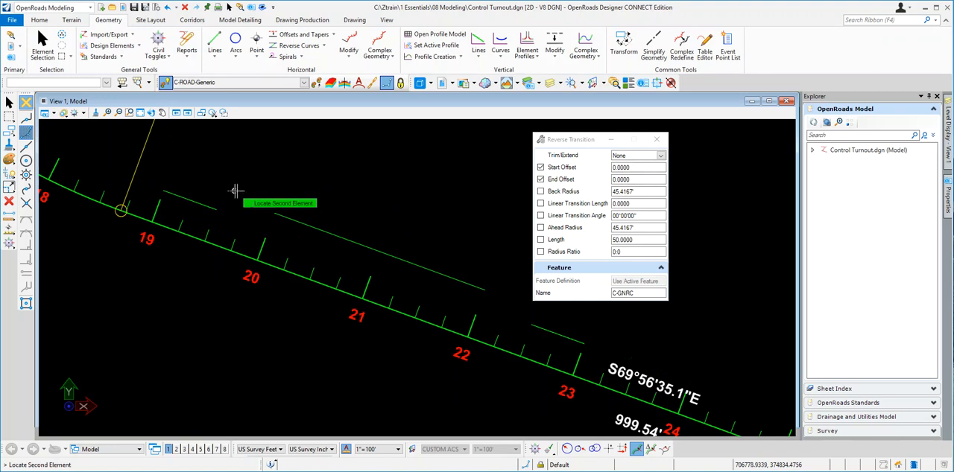
{"action": "left_click", "coordinate": [231, 191]}
{"action": "left_click", "coordinate": [287, 221]}
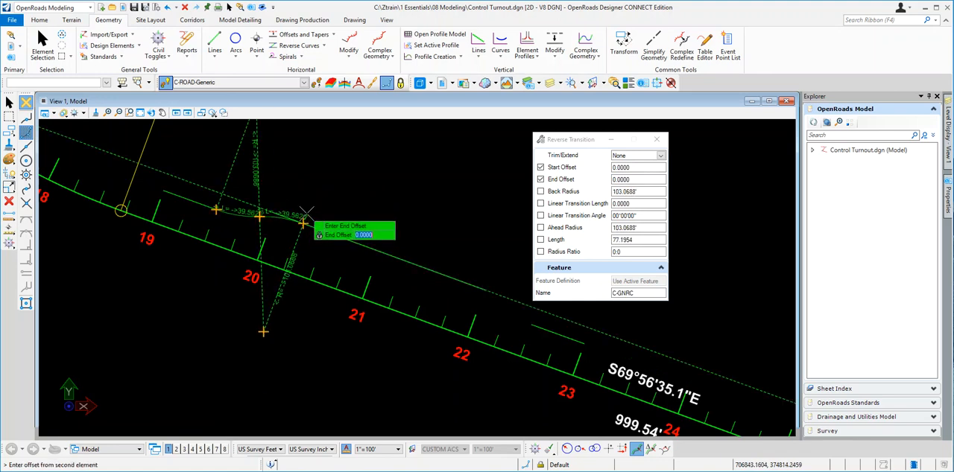
{"action": "left_click", "coordinate": [289, 207]}
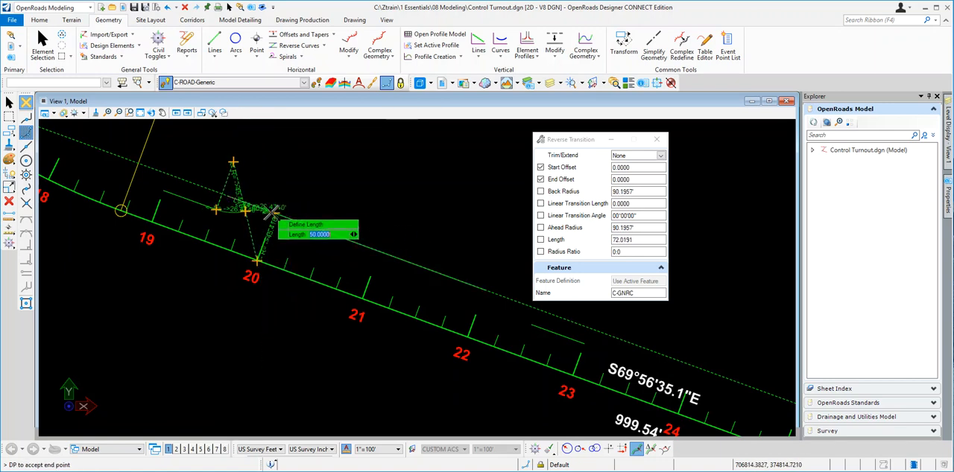
{"action": "type", "text": "50"}
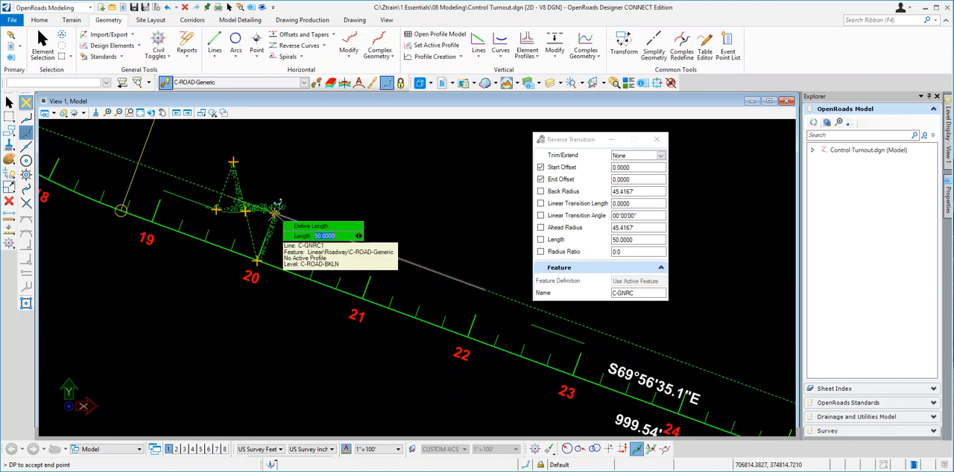
{"action": "key", "text": "Return"}
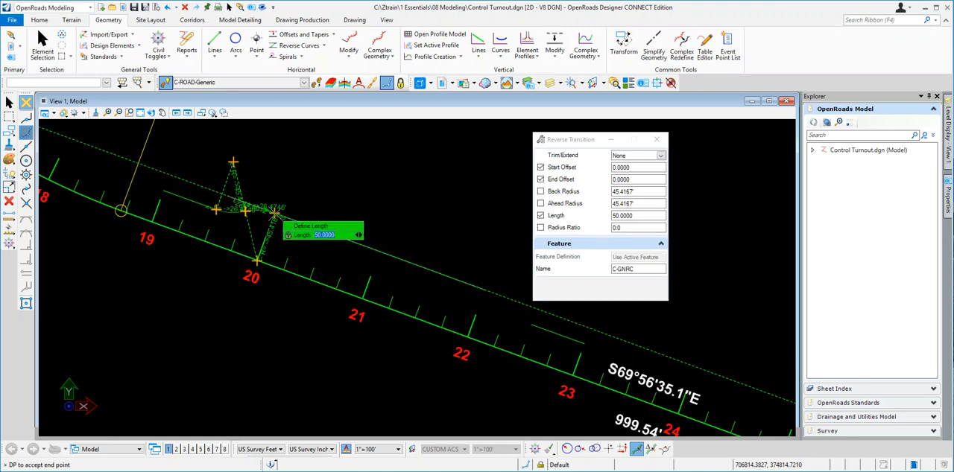
{"action": "left_click", "coordinate": [270, 211]}
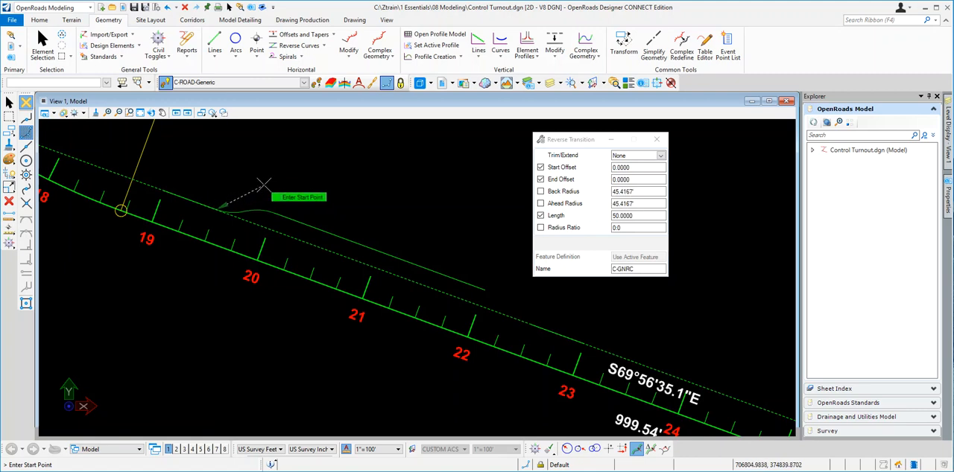
{"action": "left_click", "coordinate": [264, 184]}
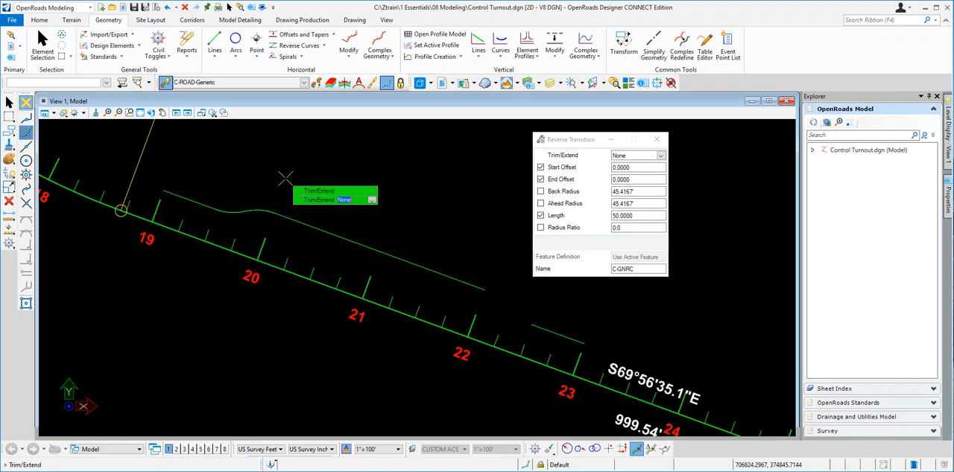
{"action": "left_click", "coordinate": [286, 179]}
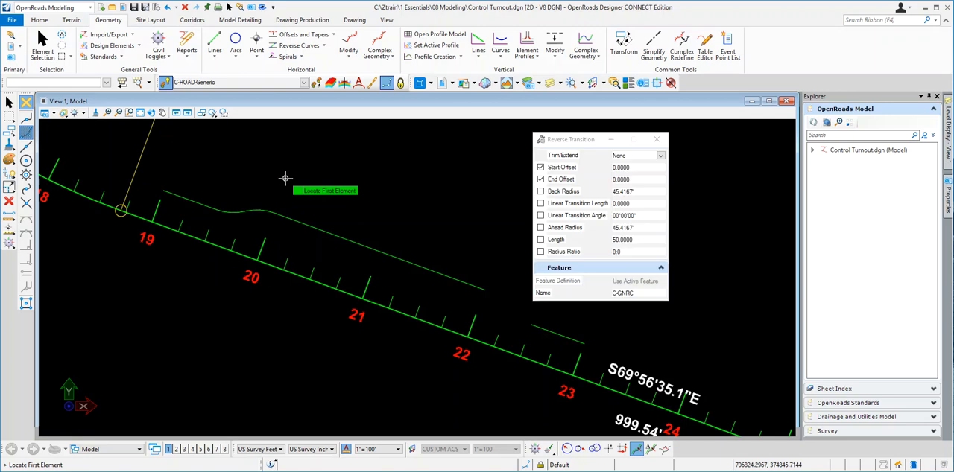
- Add a Reverse Transition from the second line's end to the third line, with zero offsets, length 50 and Trim/Extend None
{"action": "left_click", "coordinate": [470, 285]}
{"action": "left_click", "coordinate": [471, 297]}
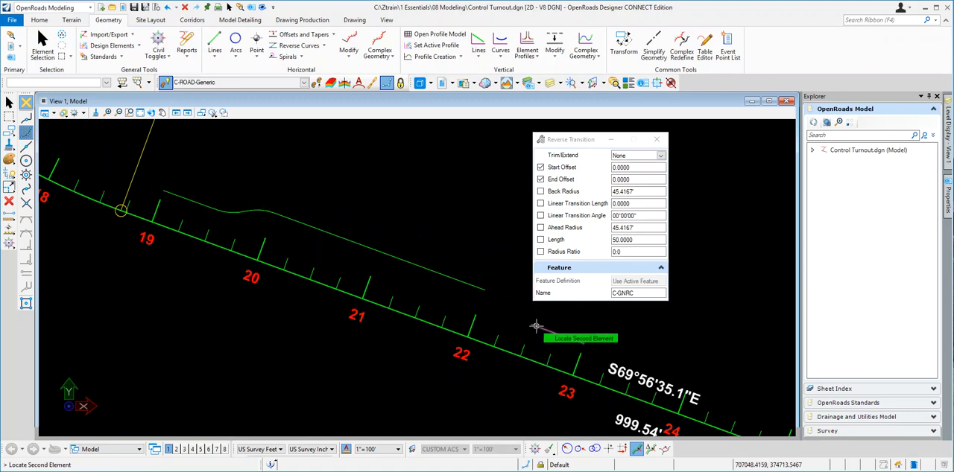
{"action": "left_click", "coordinate": [541, 323]}
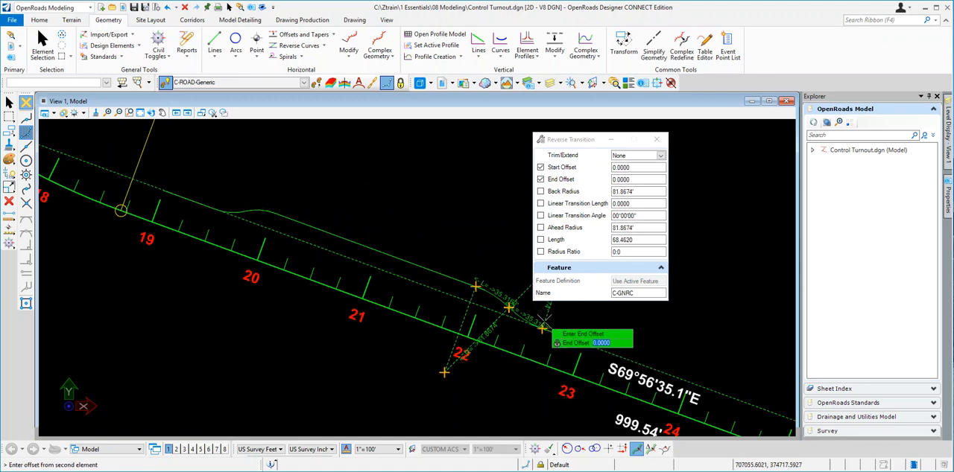
{"action": "left_click", "coordinate": [527, 319]}
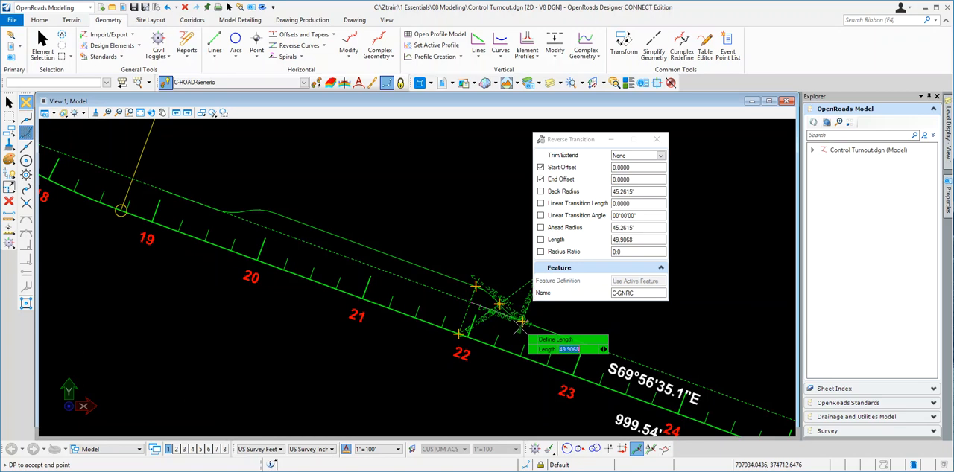
{"action": "key", "text": "Return"}
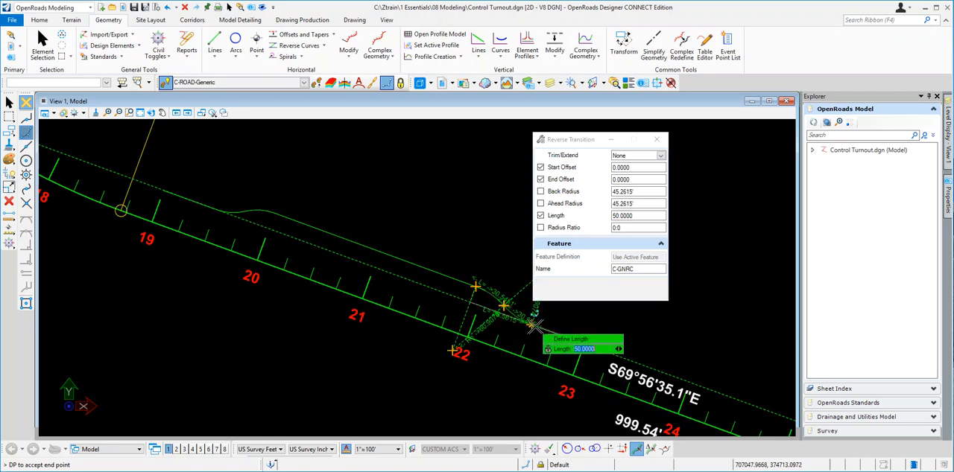
{"action": "left_click", "coordinate": [526, 318]}
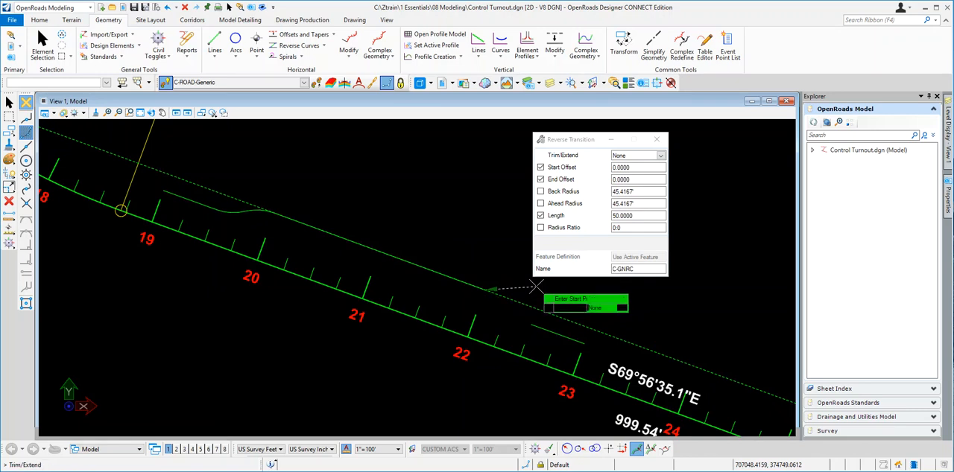
{"action": "left_click", "coordinate": [533, 286]}
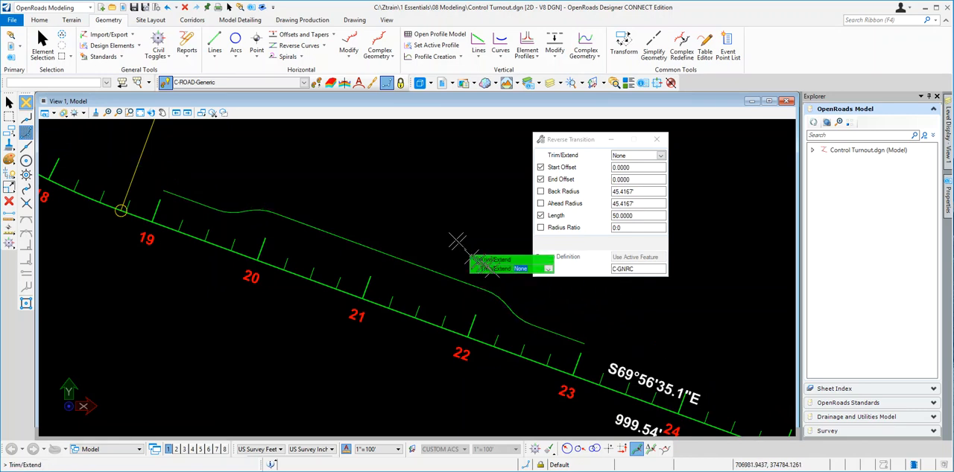
{"action": "left_click", "coordinate": [403, 204]}
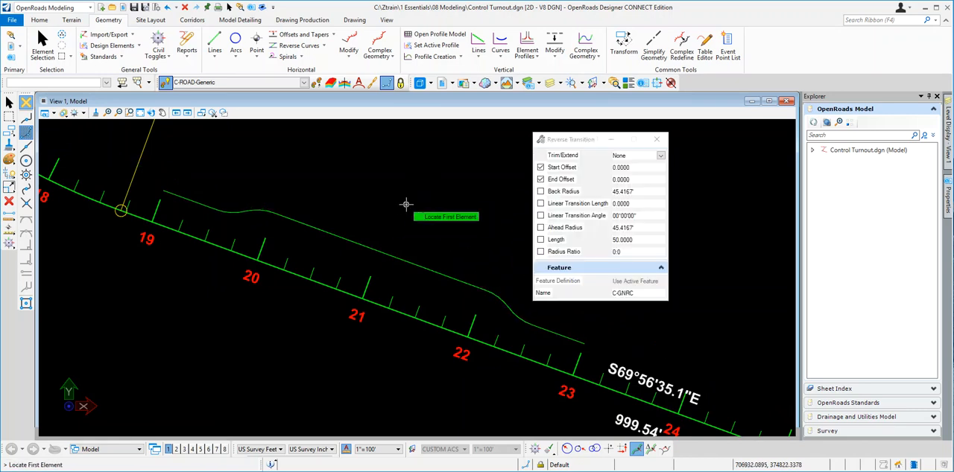
{"action": "key", "text": "Escape"}
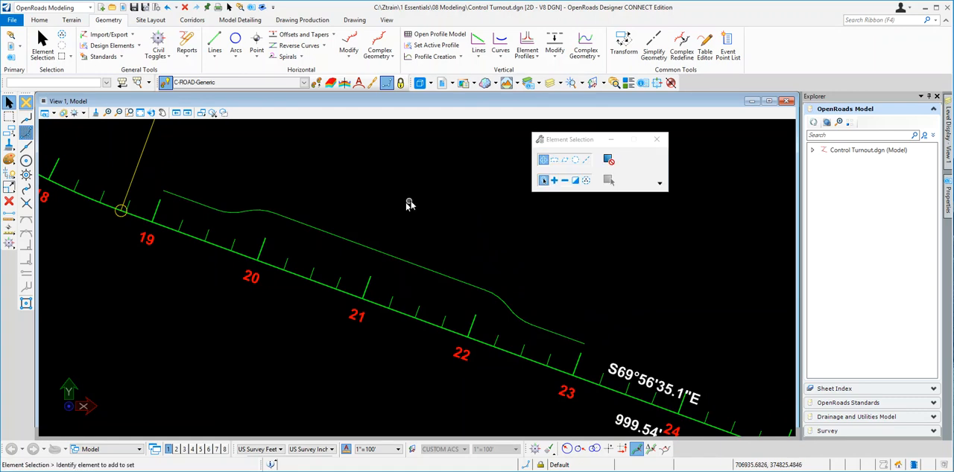
- Select the first reverse transition and the three turnout lines in turn to examine their station, offset, length and radius constraints
{"action": "left_click", "coordinate": [254, 218]}
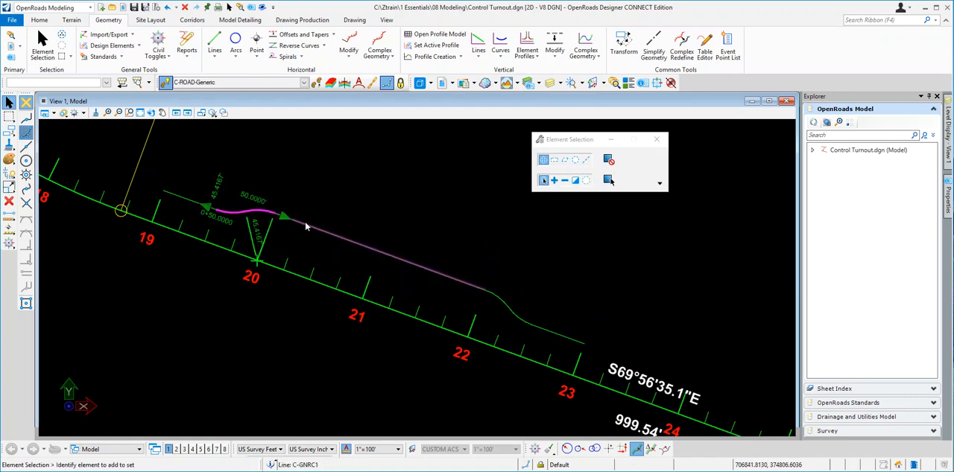
{"action": "left_click", "coordinate": [332, 235]}
{"action": "left_click", "coordinate": [252, 215]}
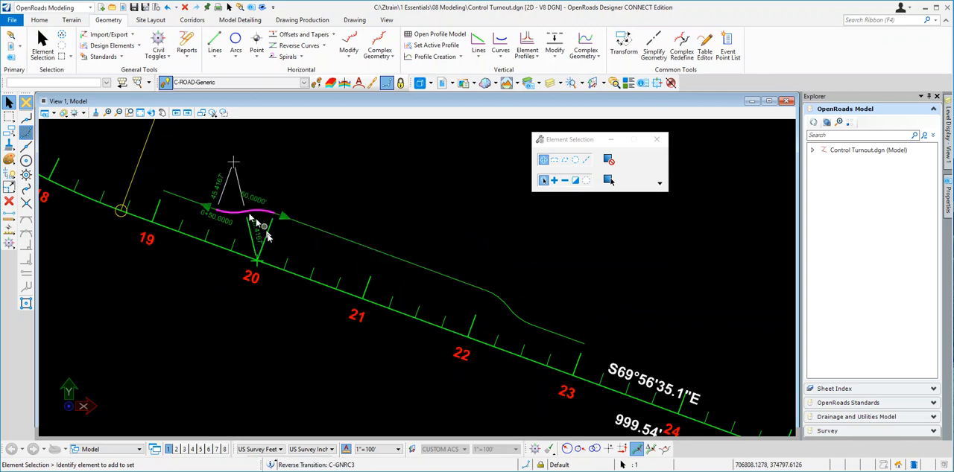
{"action": "left_click", "coordinate": [374, 238]}
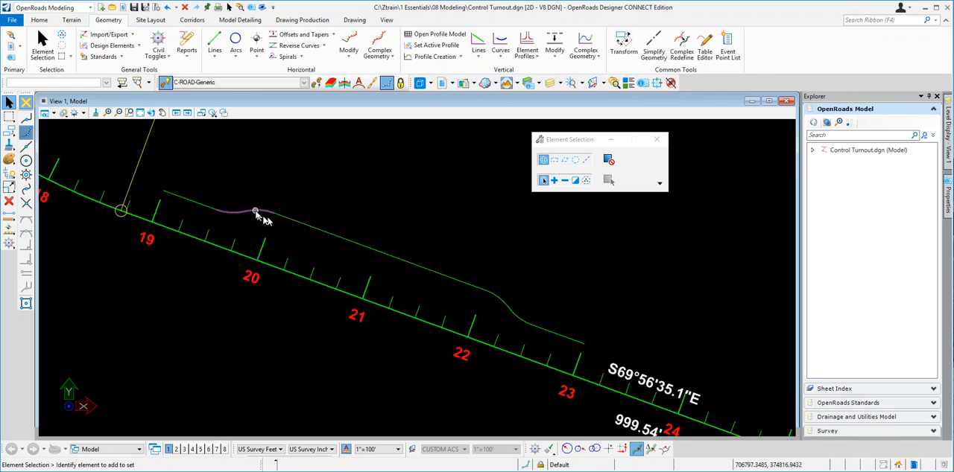
{"action": "mouse_move", "coordinate": [243, 216]}
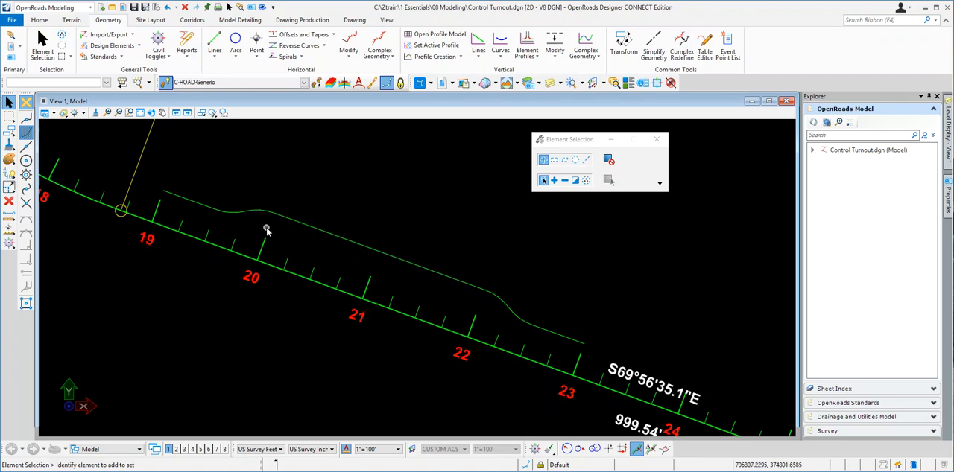
{"action": "left_click", "coordinate": [201, 207]}
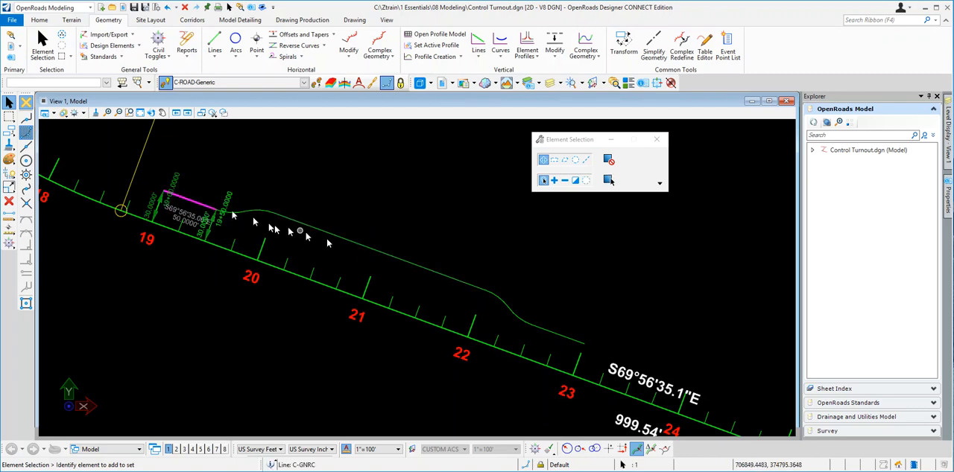
{"action": "left_click", "coordinate": [560, 337]}
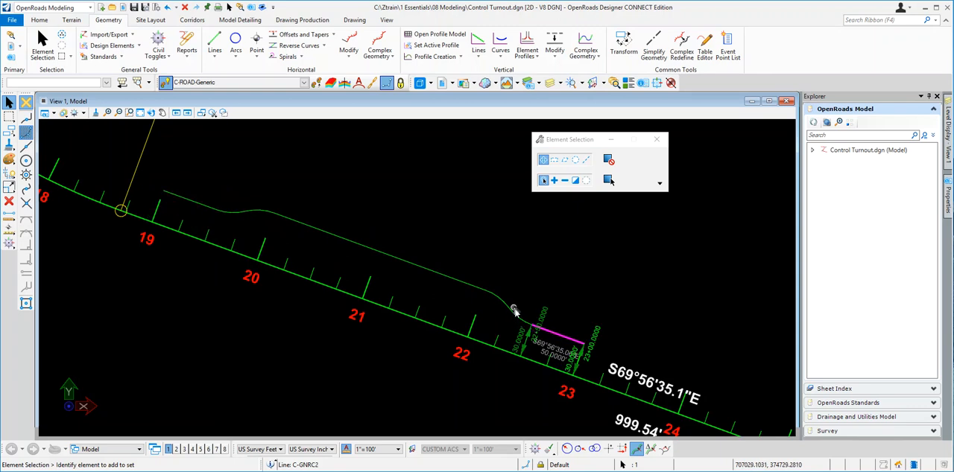
{"action": "left_click", "coordinate": [458, 243]}
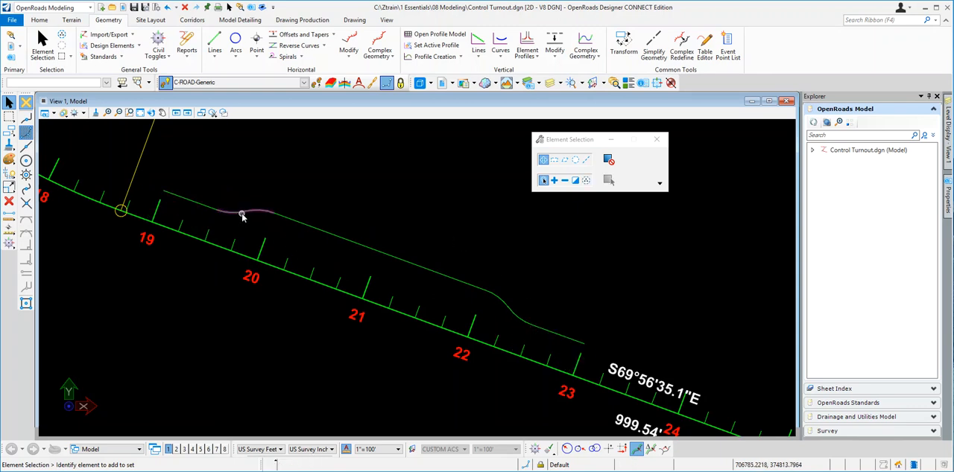
{"action": "left_click", "coordinate": [241, 216]}
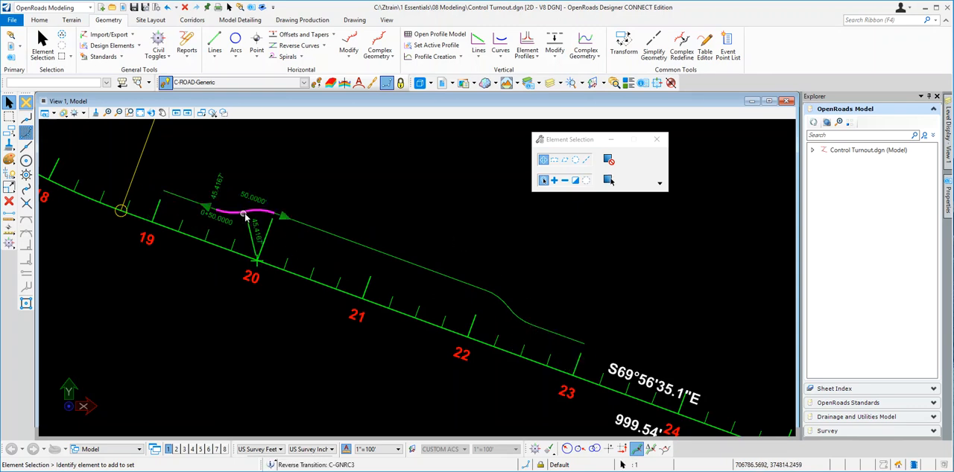
{"action": "left_click", "coordinate": [311, 228]}
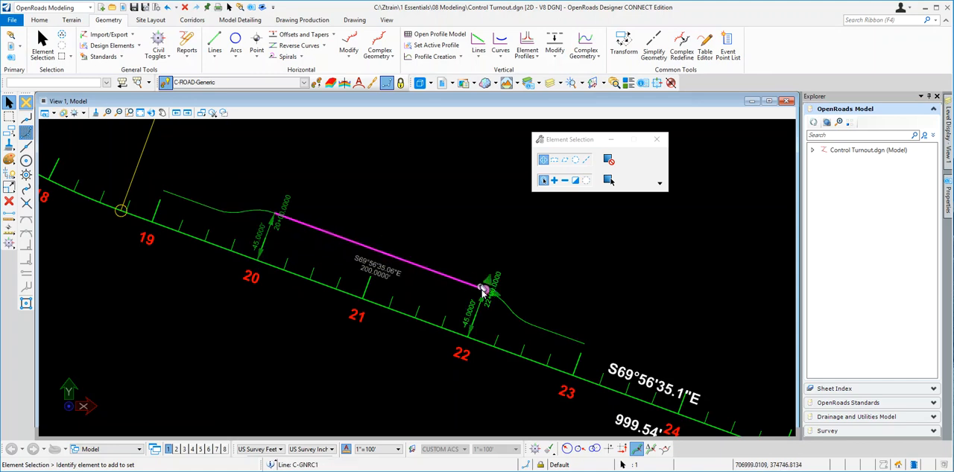
- Clear the selection and set the active feature definition to C-RULE-General Control 1 from the Alignment RULED group
{"action": "left_click", "coordinate": [462, 263]}
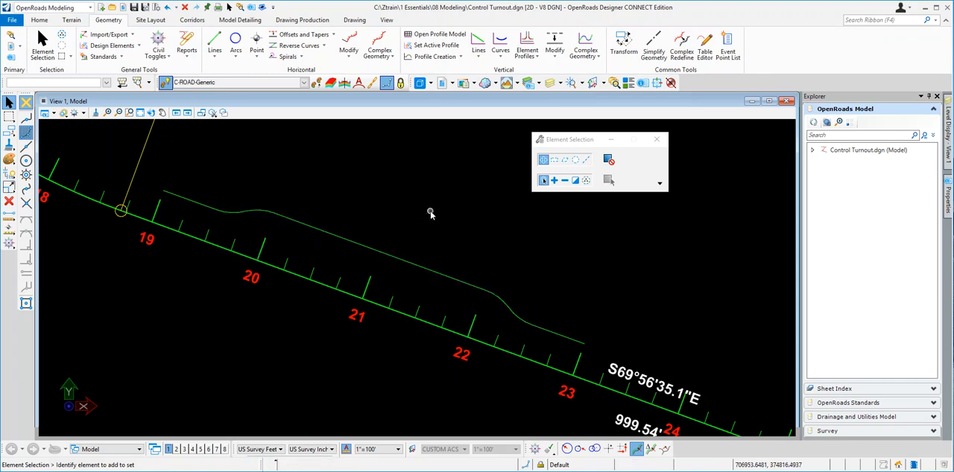
{"action": "left_click", "coordinate": [304, 82]}
{"action": "left_click_drag", "start_coordinate": [307, 142], "coordinate": [304, 112]}
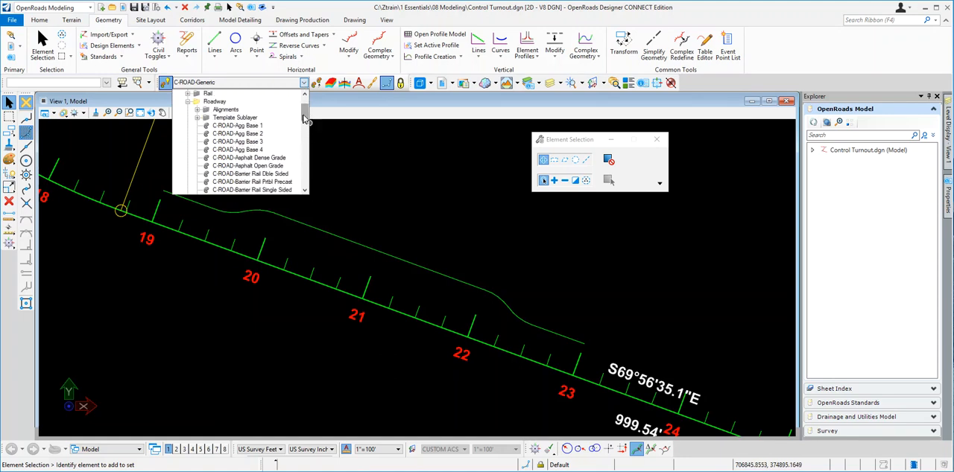
{"action": "left_click", "coordinate": [198, 112]}
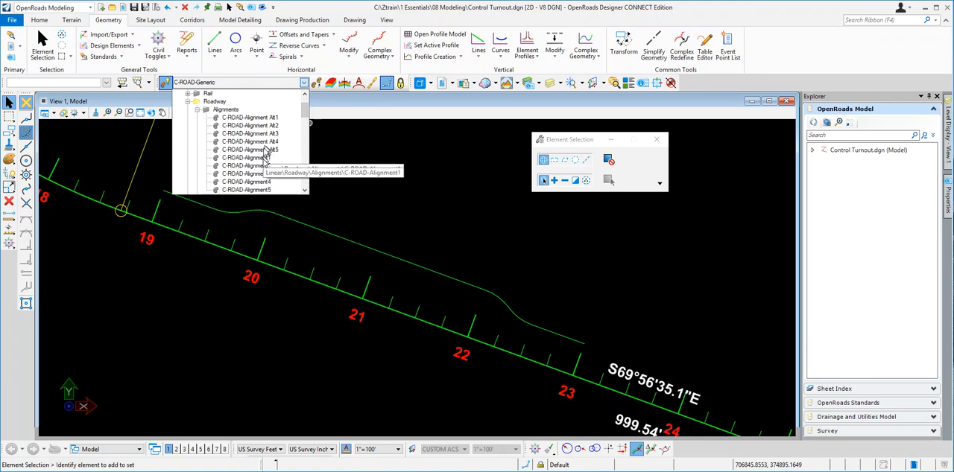
{"action": "scroll", "coordinate": [262, 159], "scroll_direction": "down", "scroll_amount": 1}
{"action": "scroll", "coordinate": [262, 160], "scroll_direction": "up", "scroll_amount": 2}
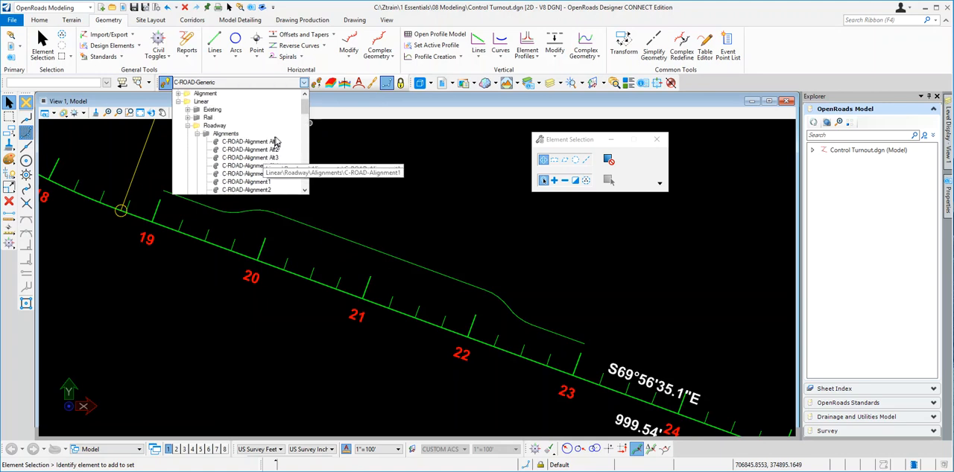
{"action": "left_click", "coordinate": [179, 96]}
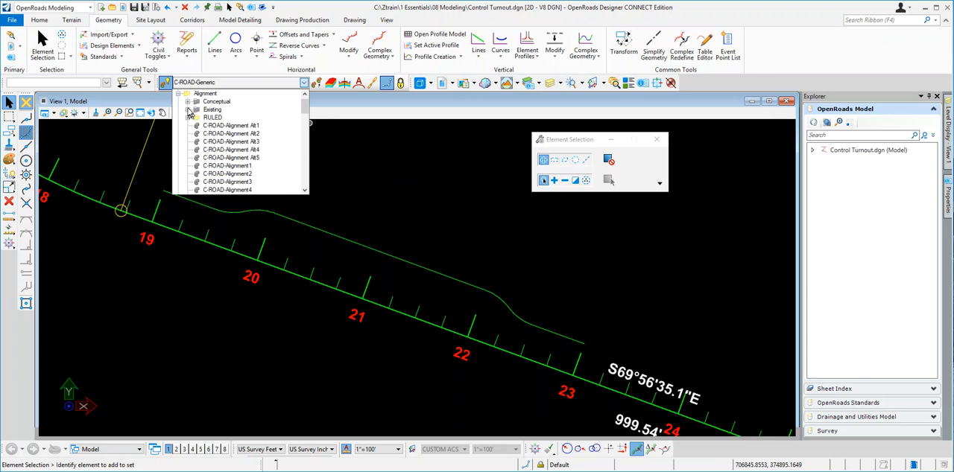
{"action": "scroll", "coordinate": [246, 153], "scroll_direction": "down", "scroll_amount": 1}
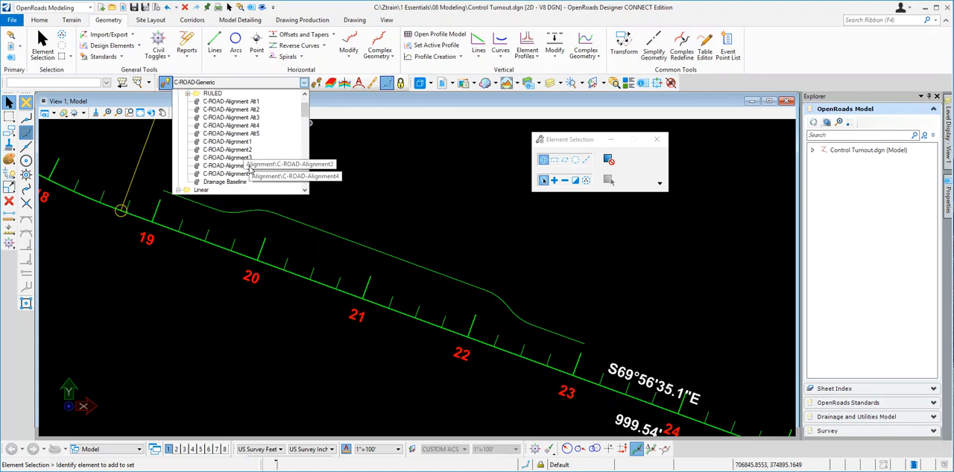
{"action": "scroll", "coordinate": [253, 150], "scroll_direction": "up", "scroll_amount": 1}
{"action": "left_click", "coordinate": [188, 118]}
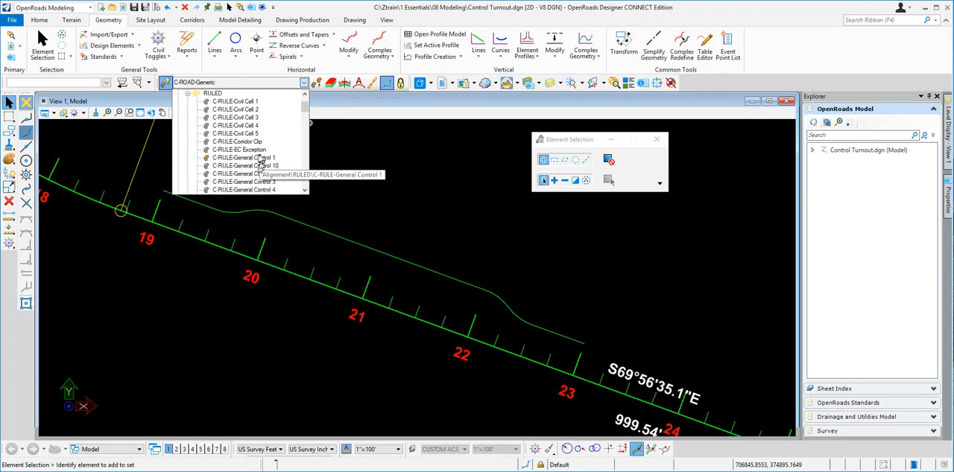
{"action": "left_click", "coordinate": [237, 157]}
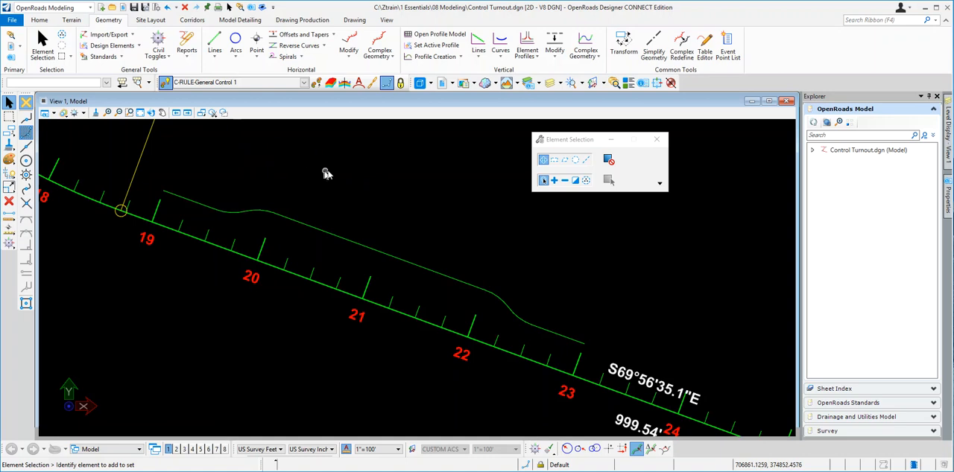
- Join the first reverse transition, the middle line and the second reverse transition into one complex element with the Manual method, and select it to check its constraints
{"action": "left_click", "coordinate": [395, 57]}
{"action": "left_click", "coordinate": [409, 73]}
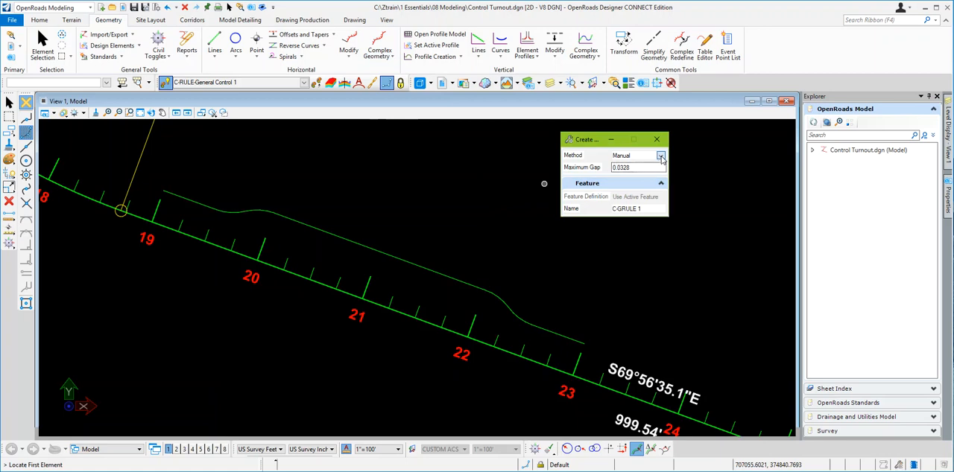
{"action": "left_click", "coordinate": [661, 156]}
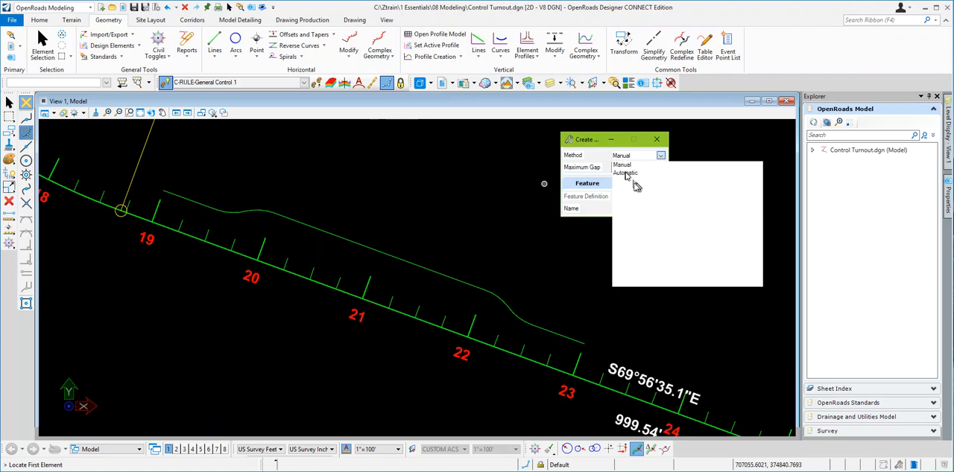
{"action": "left_click", "coordinate": [621, 165]}
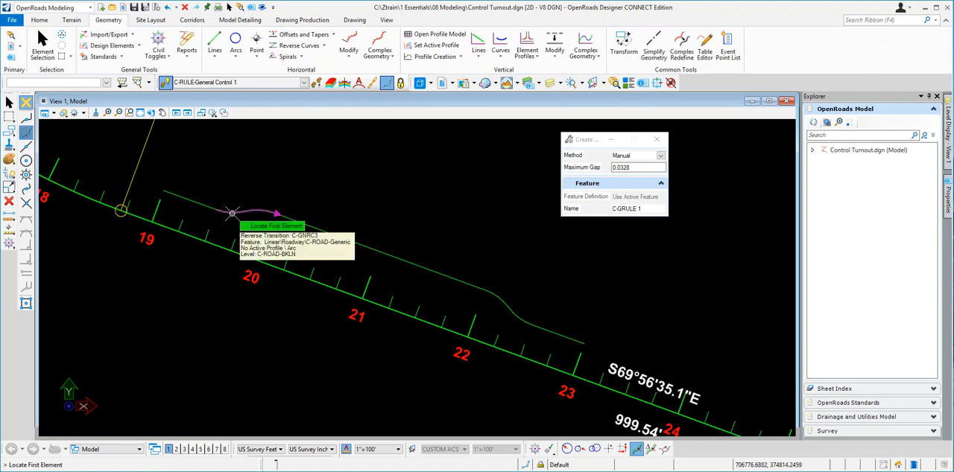
{"action": "left_click", "coordinate": [235, 214]}
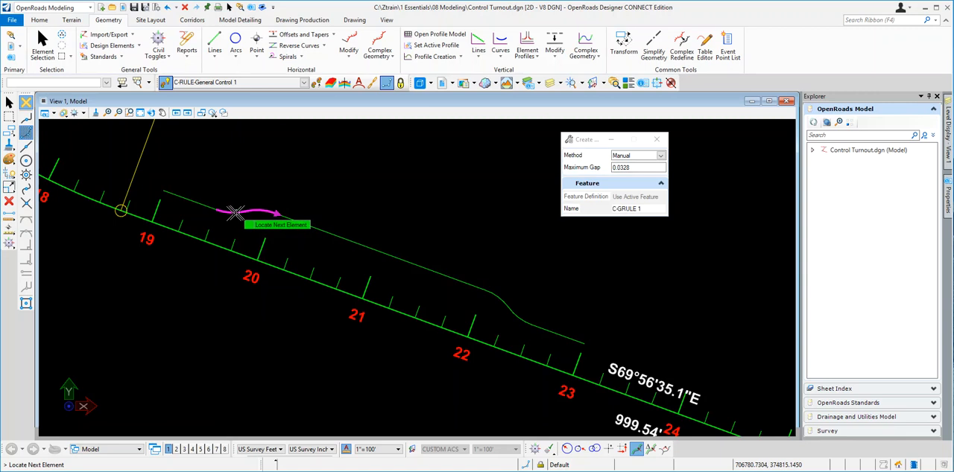
{"action": "left_click", "coordinate": [302, 224]}
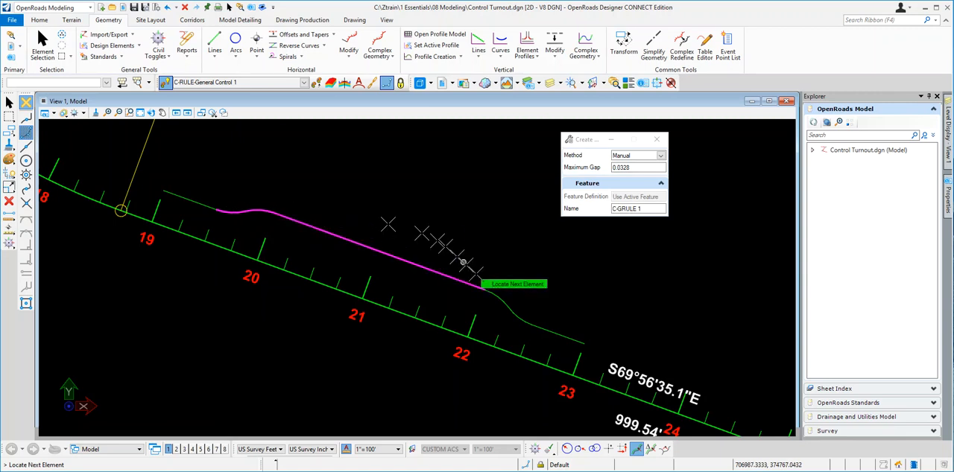
{"action": "left_click", "coordinate": [496, 296]}
{"action": "right_click", "coordinate": [435, 212]}
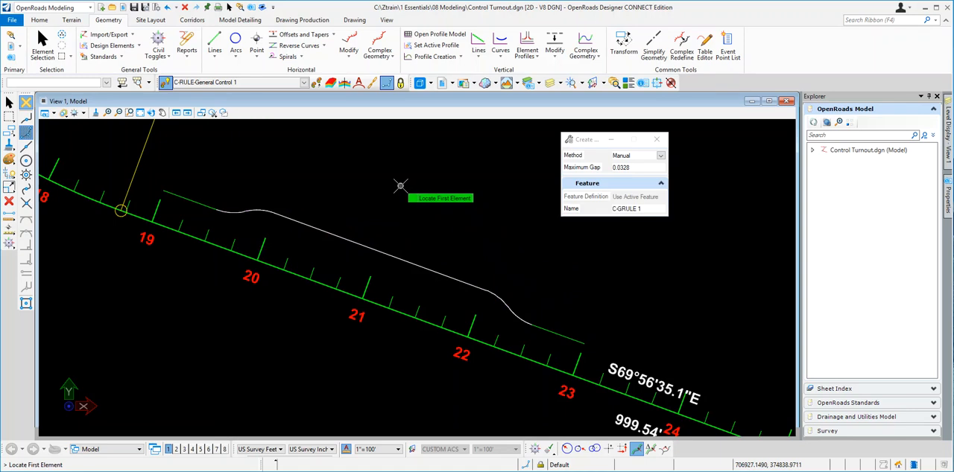
{"action": "key", "text": "Escape"}
{"action": "left_click", "coordinate": [354, 244]}
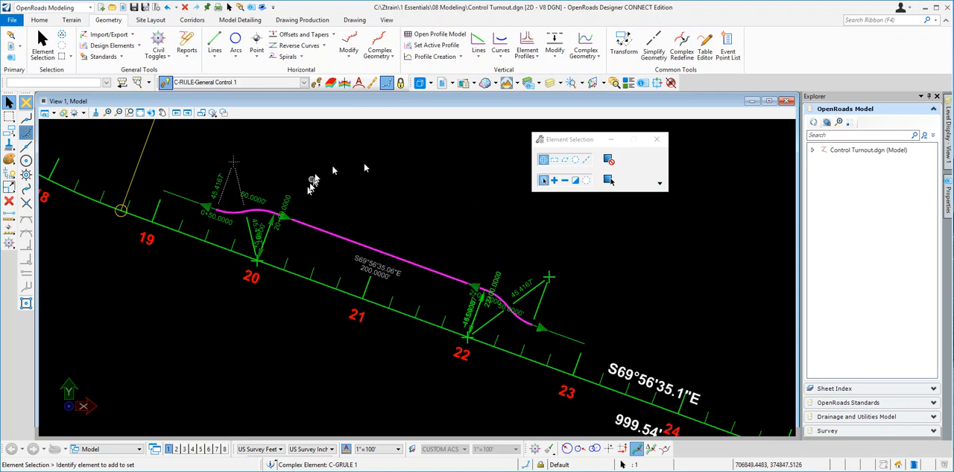
{"action": "left_click", "coordinate": [444, 202]}
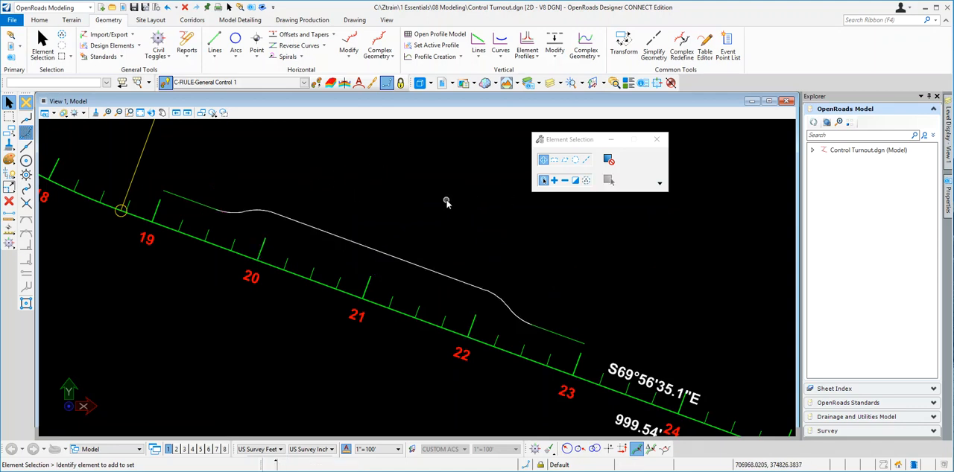